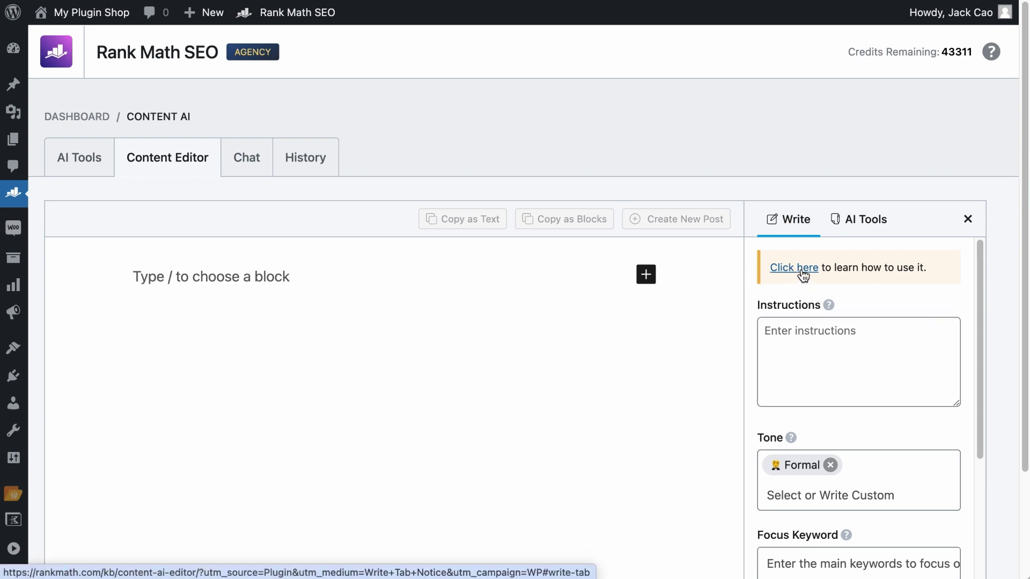
- Open the Blog Post Idea tool and place the cursor in the empty industry/niche description
click(864, 219)
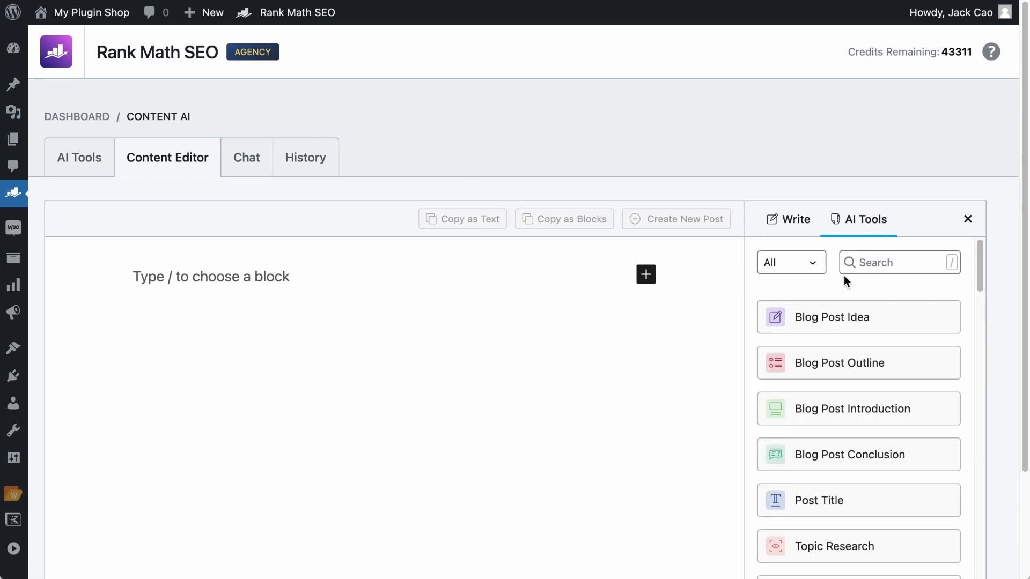
click(838, 316)
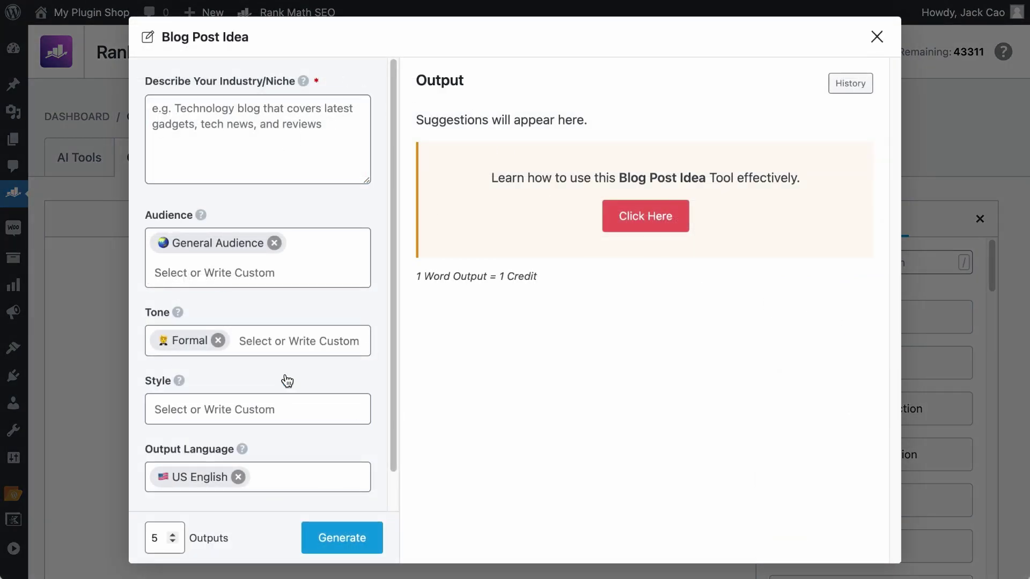
click(156, 82)
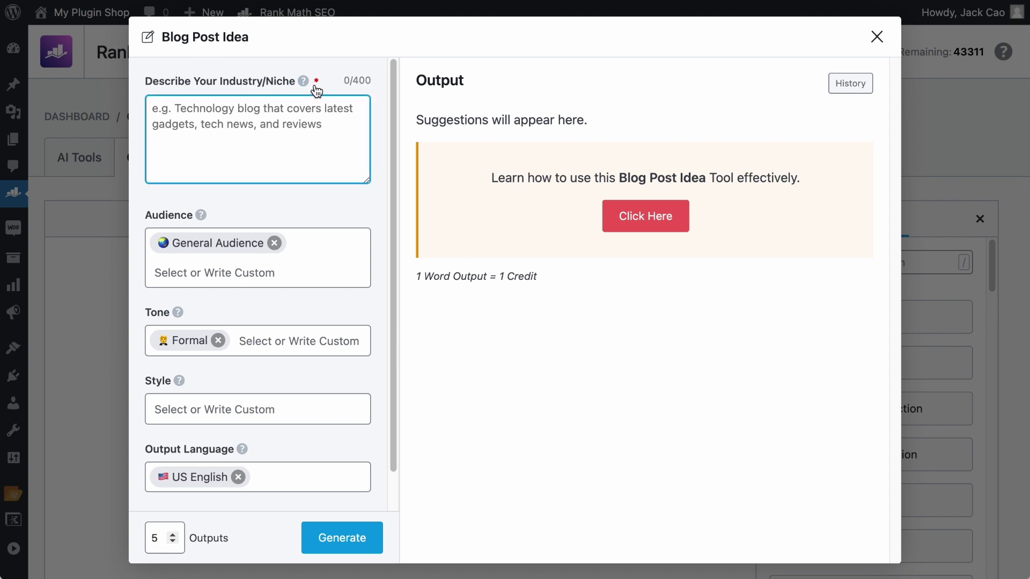
click(279, 247)
scroll(281, 214, down, 1)
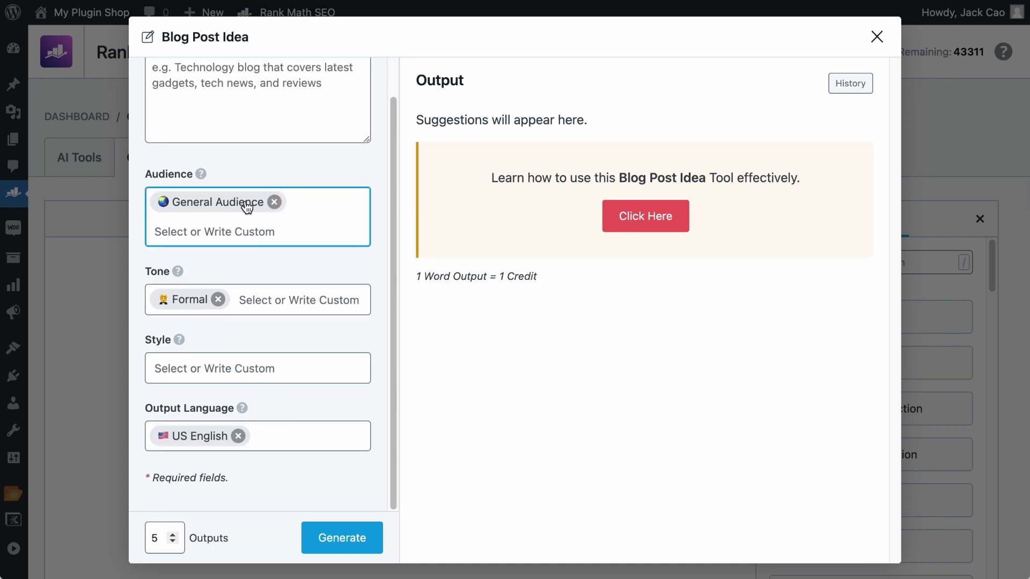
scroll(296, 214, up, 1)
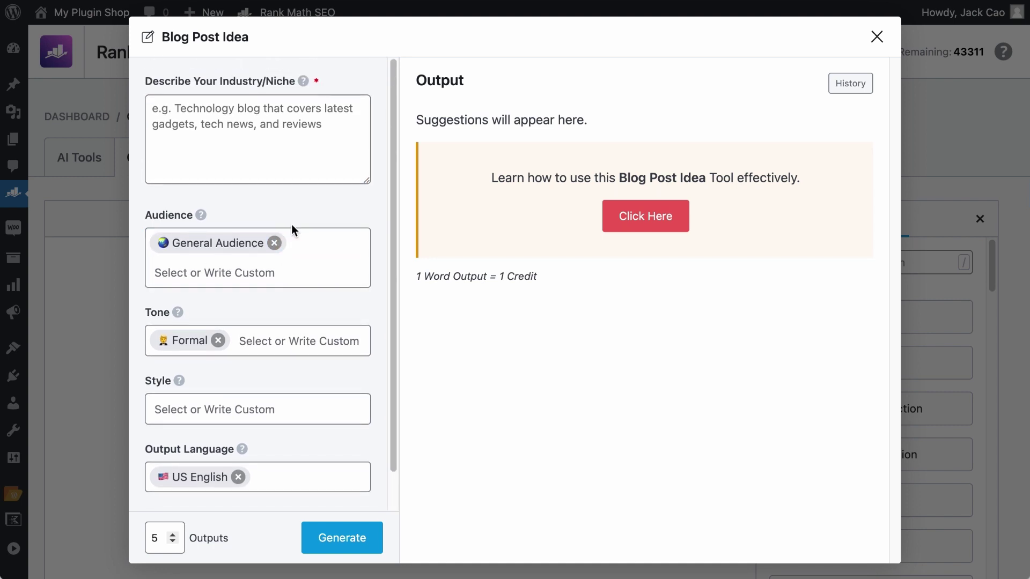
click(344, 162)
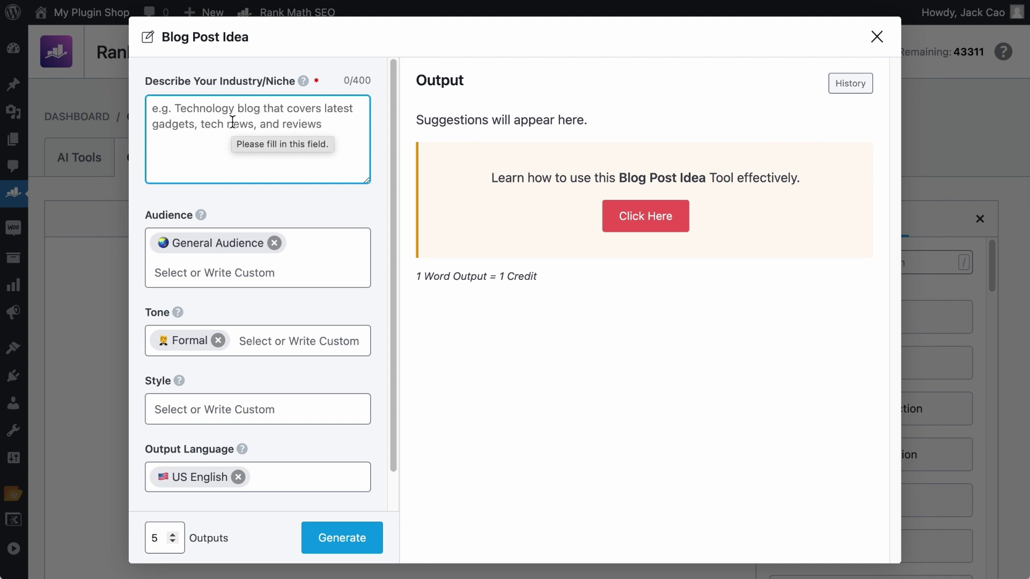
- Enter 'Vertical gardening' as the niche description
text(Teaching people how to t)
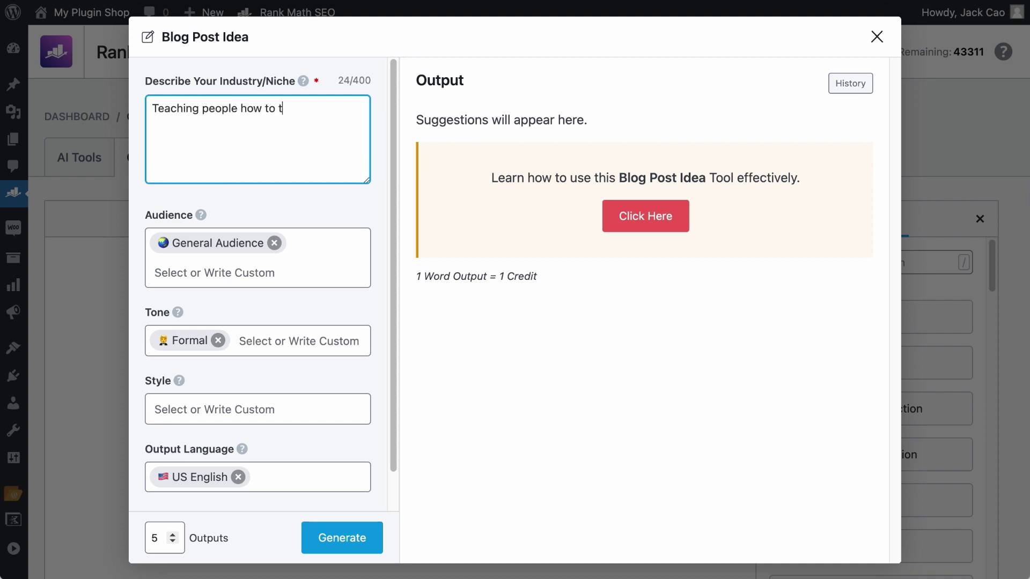
text(urn their home into a vertical garden.)
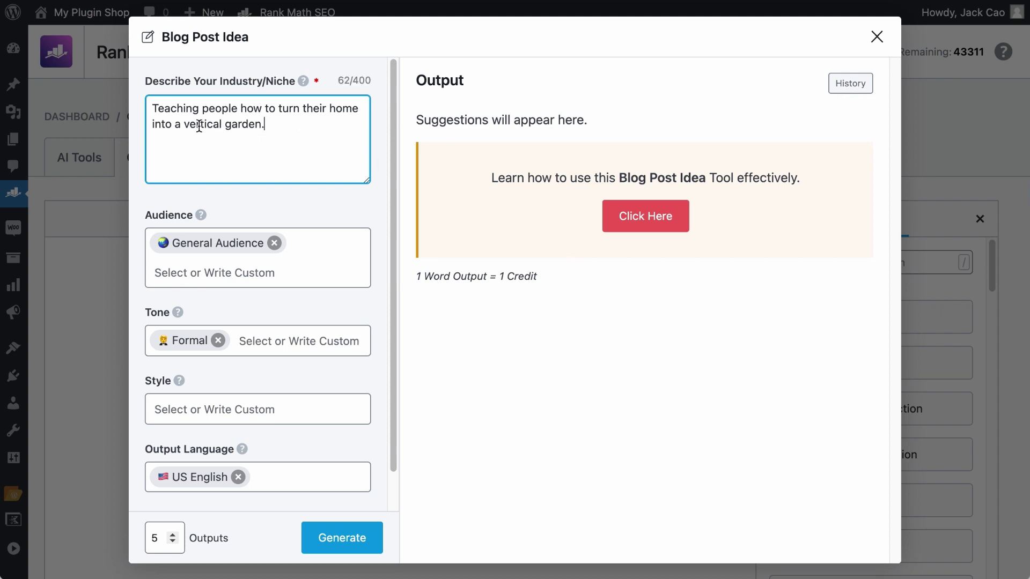
key(ctrl+a)
text(Vertical garden.)
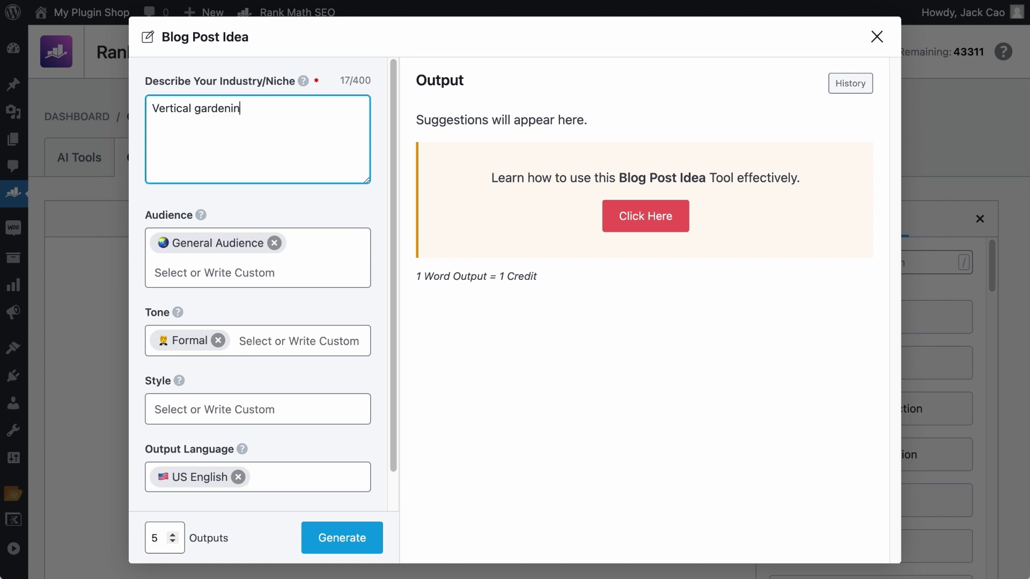
- Generate blog post ideas and copy the Maximizing Small Spaces idea title
click(347, 534)
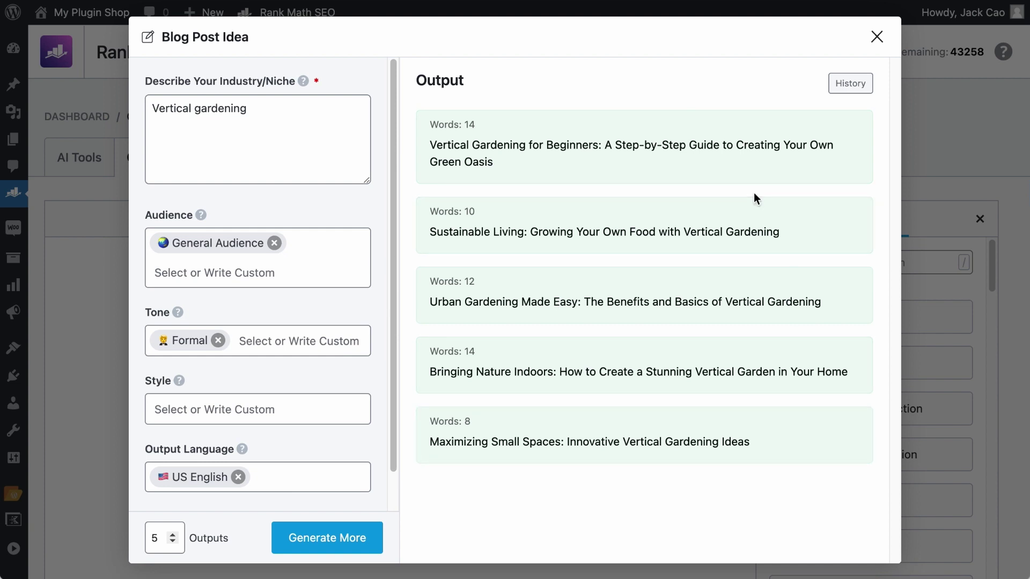
drag(430, 441, 770, 437)
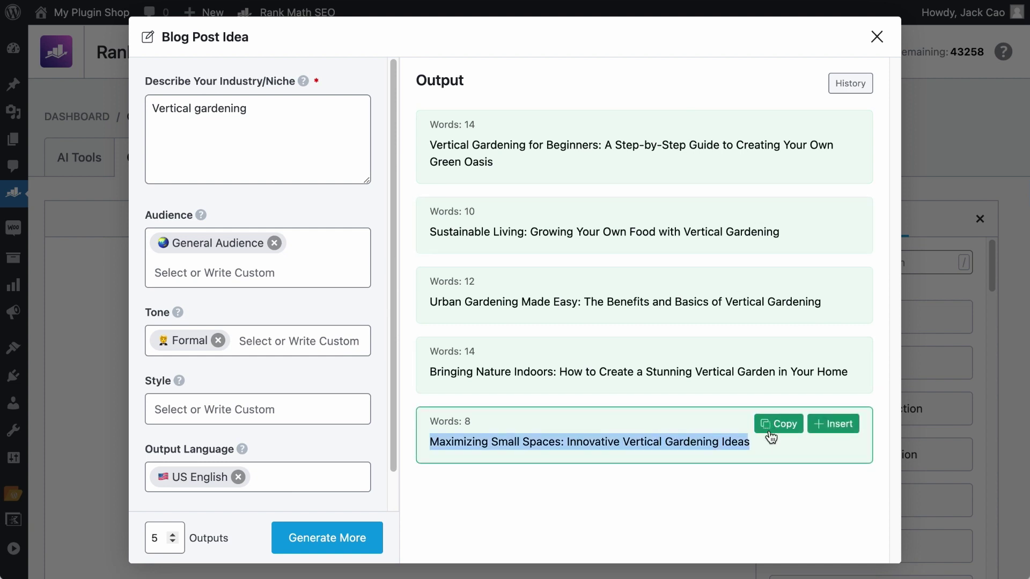
click(772, 428)
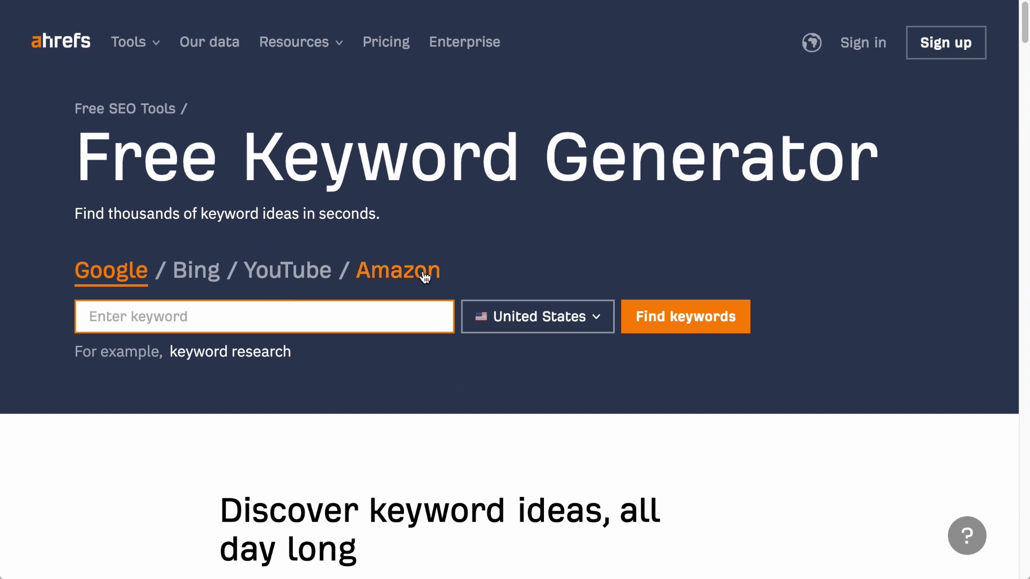
- Search Ahrefs keyword ideas for 'Vertical Gardening Ideas', trimmed from the pasted title
click(345, 317)
key(ctrl+v)
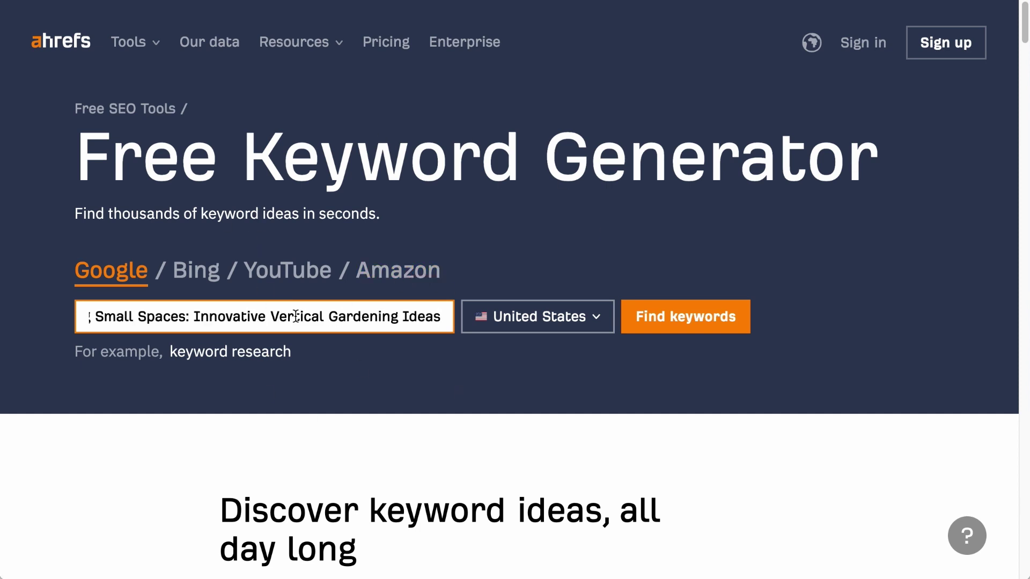
drag(273, 318, 7, 317)
key(BackSpace)
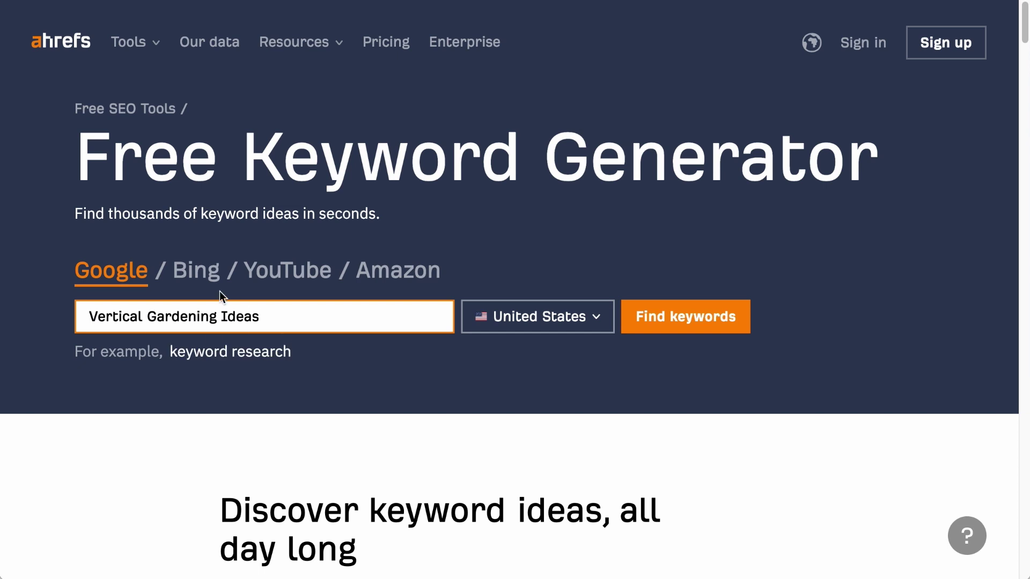
click(660, 320)
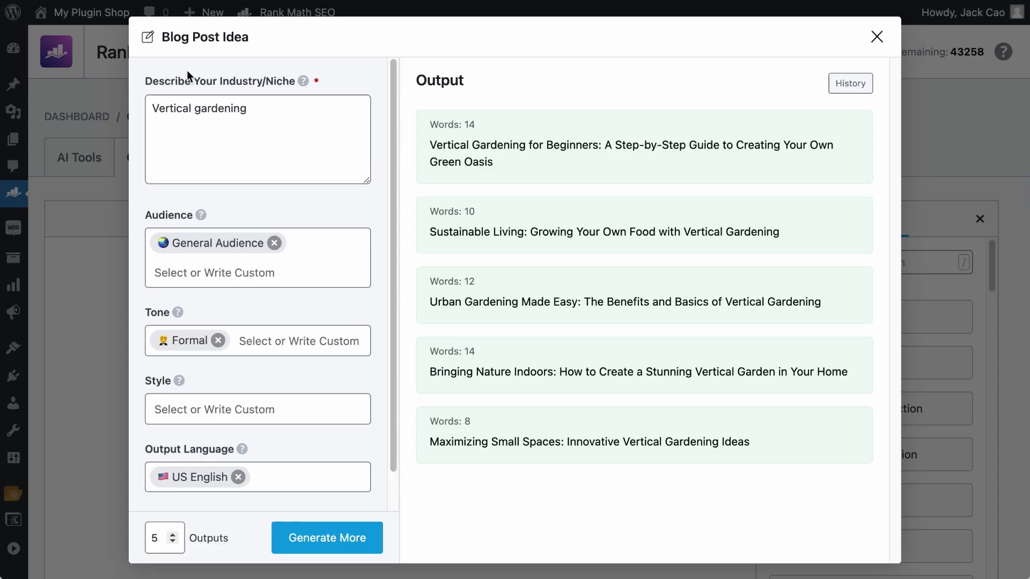
- Change the niche to 'side hustles' and generate more ideas
click(237, 105)
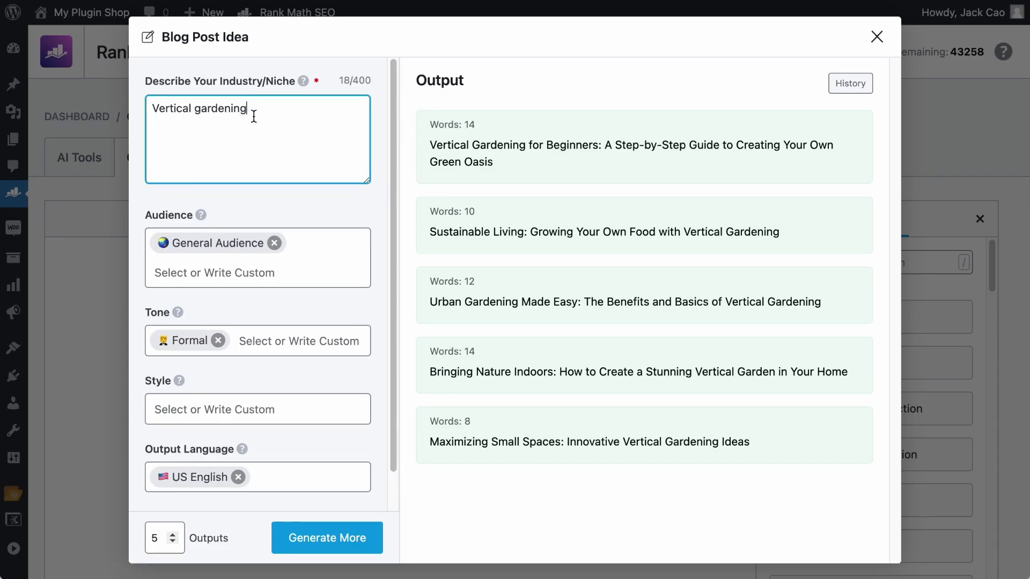
drag(253, 117, 134, 101)
text(side hustles)
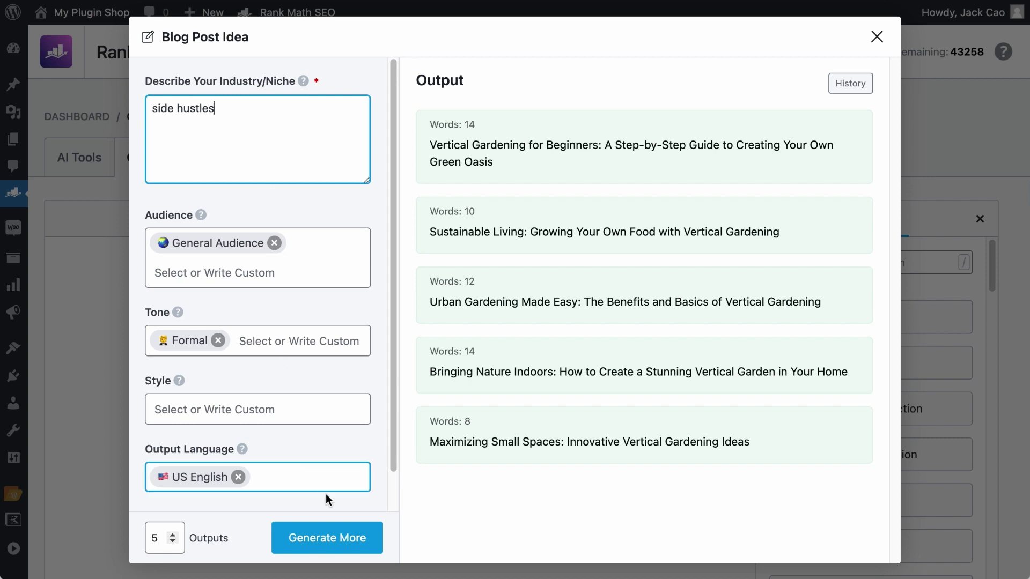
click(346, 536)
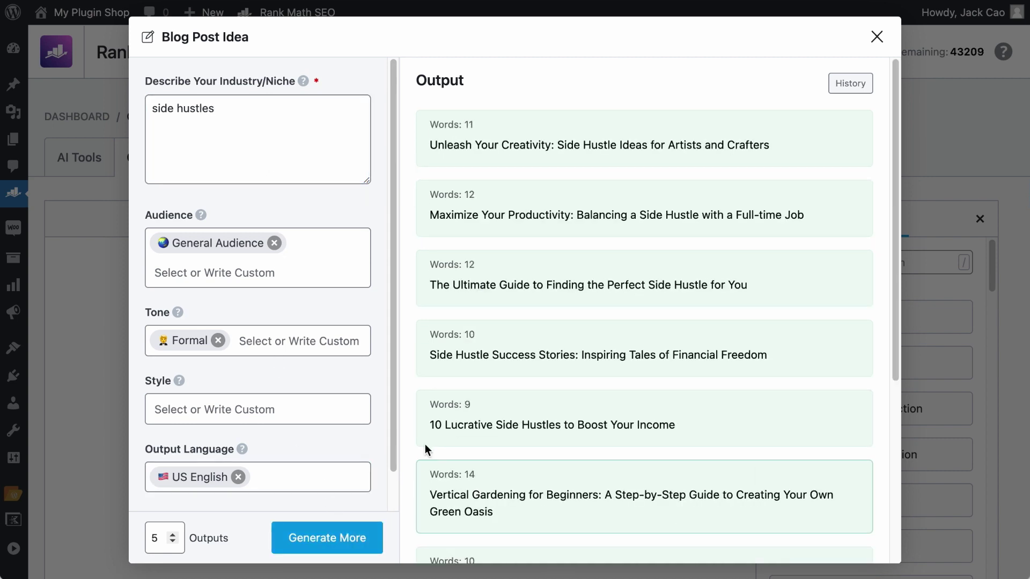
- Copy the 10 Lucrative Side Hustles idea and select the old keyword in Ahrefs
triple_click(448, 428)
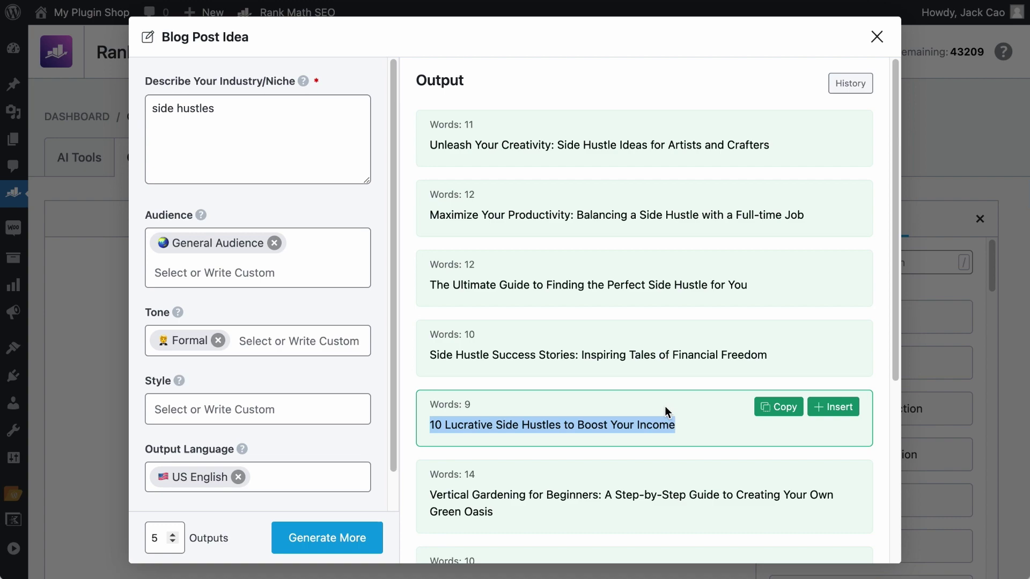
click(778, 407)
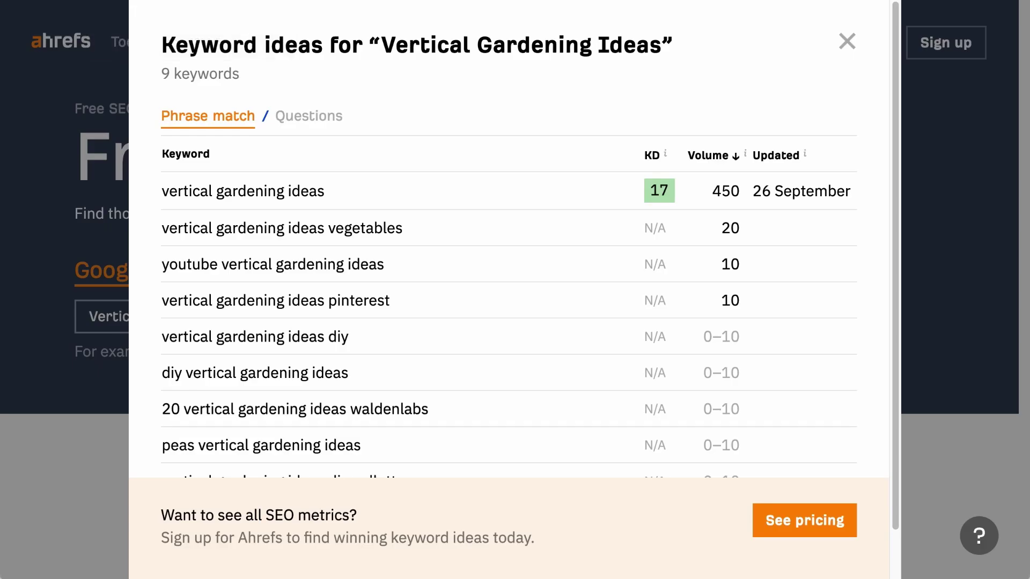
click(846, 42)
drag(263, 317, 32, 320)
- Search Ahrefs for 'Lucrative Side Hustles', trimmed from the pasted title, returning 29 keywords
key(ctrl+v)
key(BackSpace)
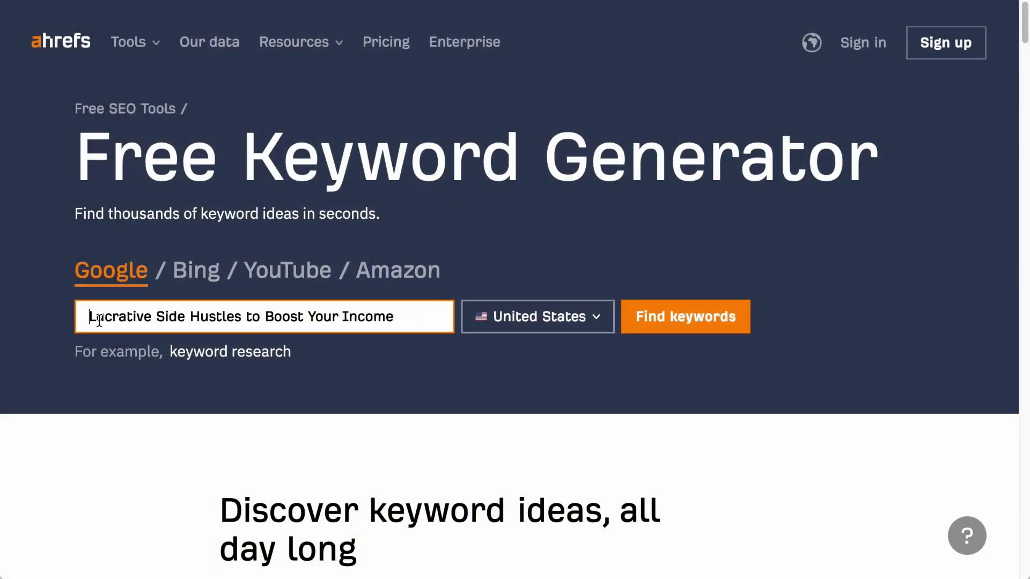
drag(242, 316, 407, 317)
key(BackSpace)
click(674, 323)
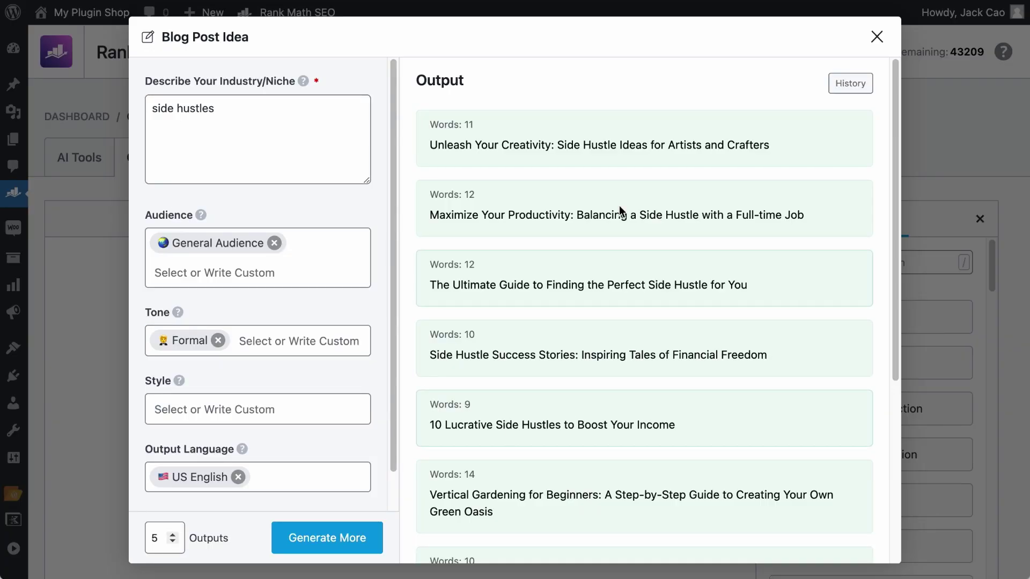
mouse_move(613, 330)
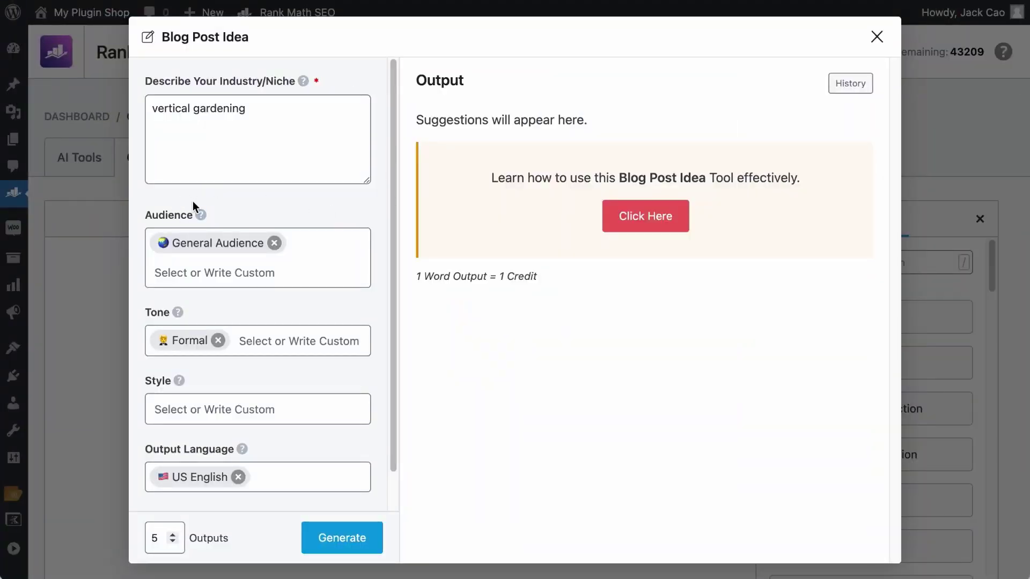
- Replace General Audience with Gardeners, after briefly trying Travelers and Pet Owners
click(338, 266)
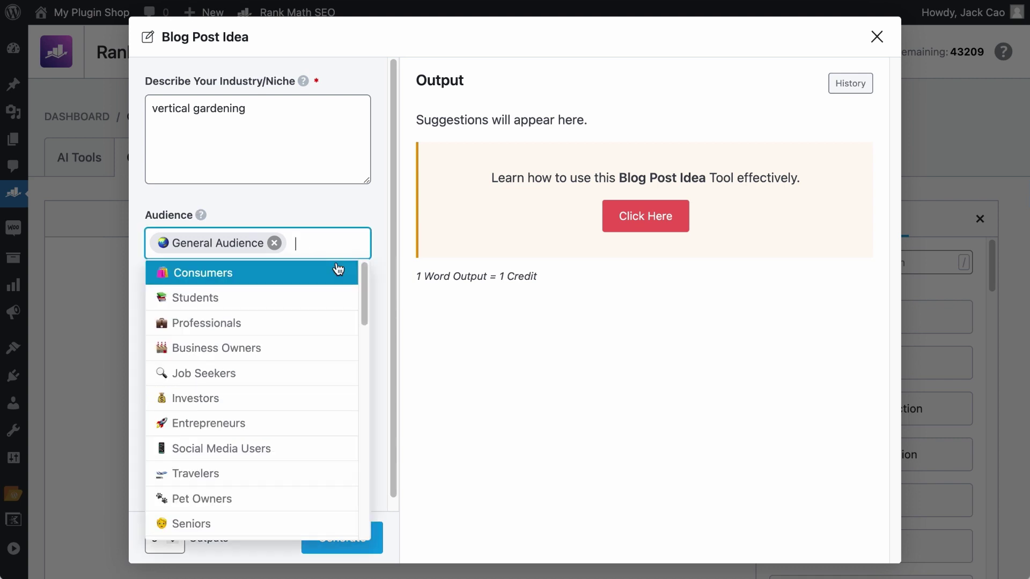
click(248, 466)
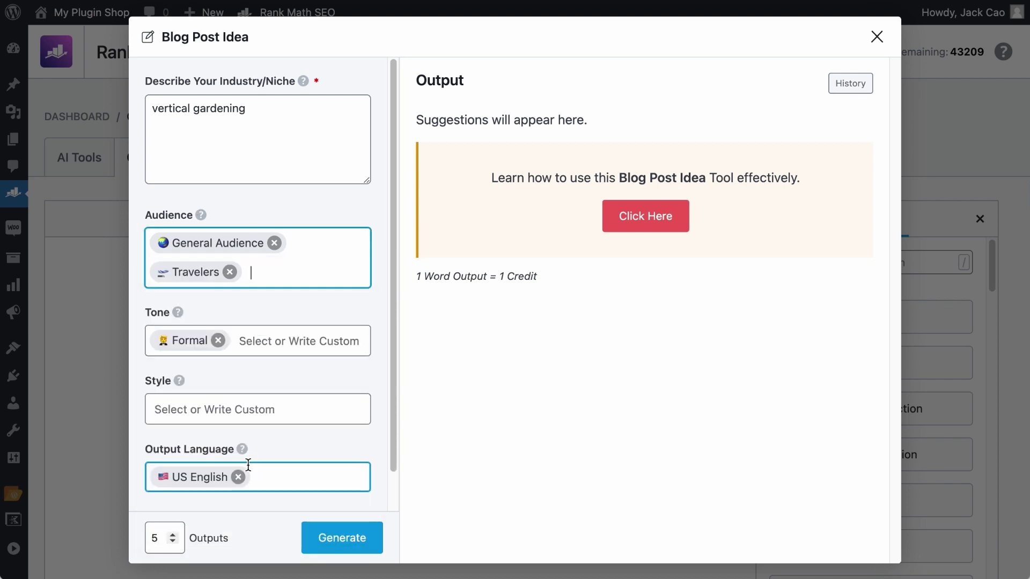
click(230, 272)
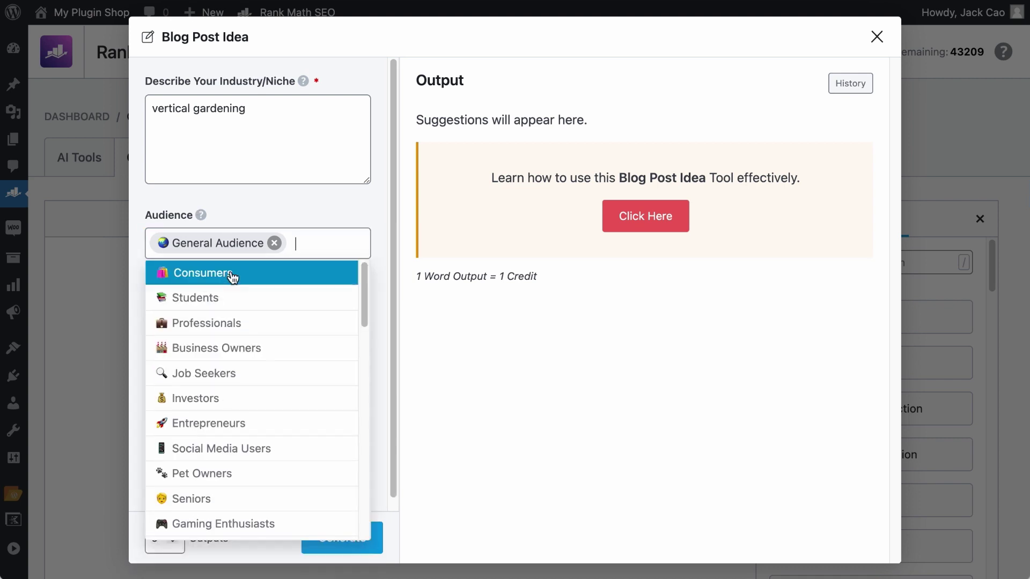
click(238, 474)
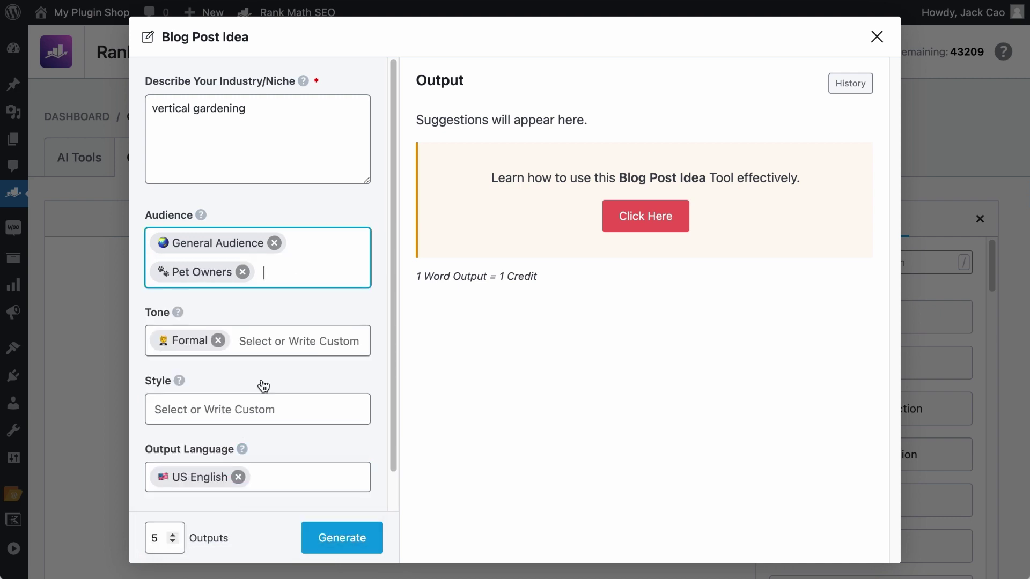
click(244, 273)
click(275, 243)
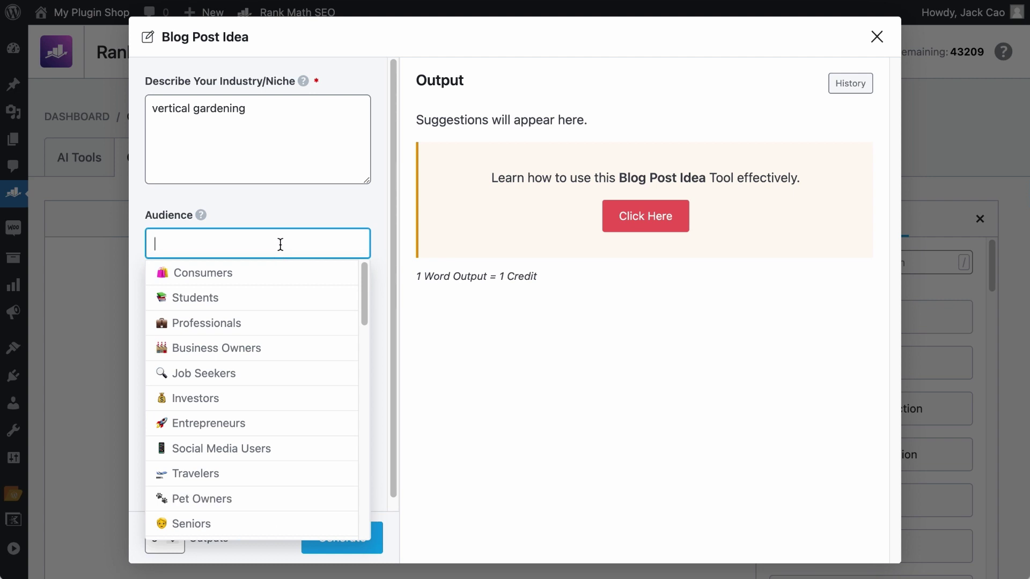
scroll(281, 320, down, 5)
scroll(284, 320, down, 10)
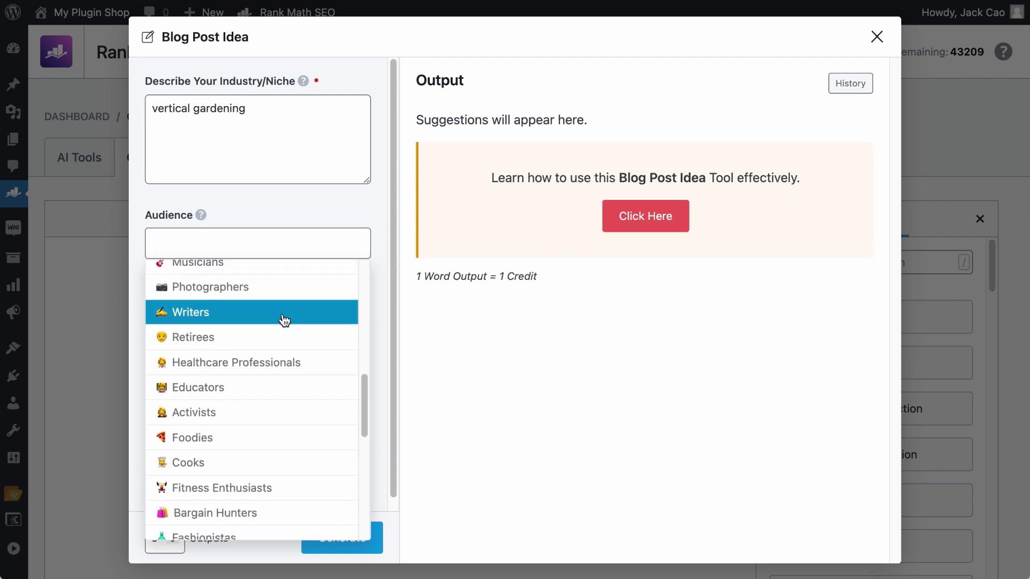
click(259, 473)
- Add Environmentalists and a custom 'Small Home Owners' audience tag
click(299, 246)
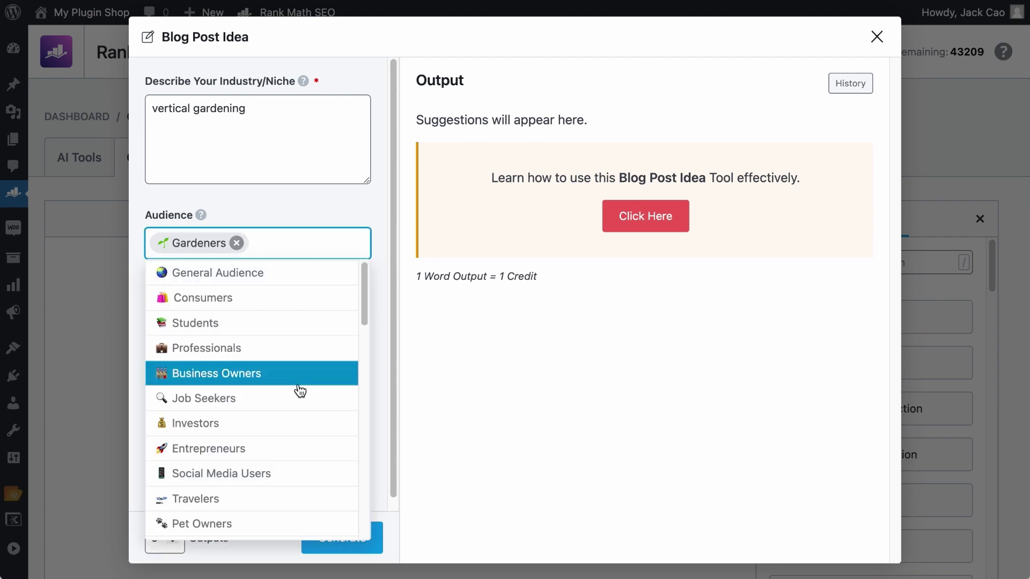
scroll(299, 391, down, 3)
click(279, 436)
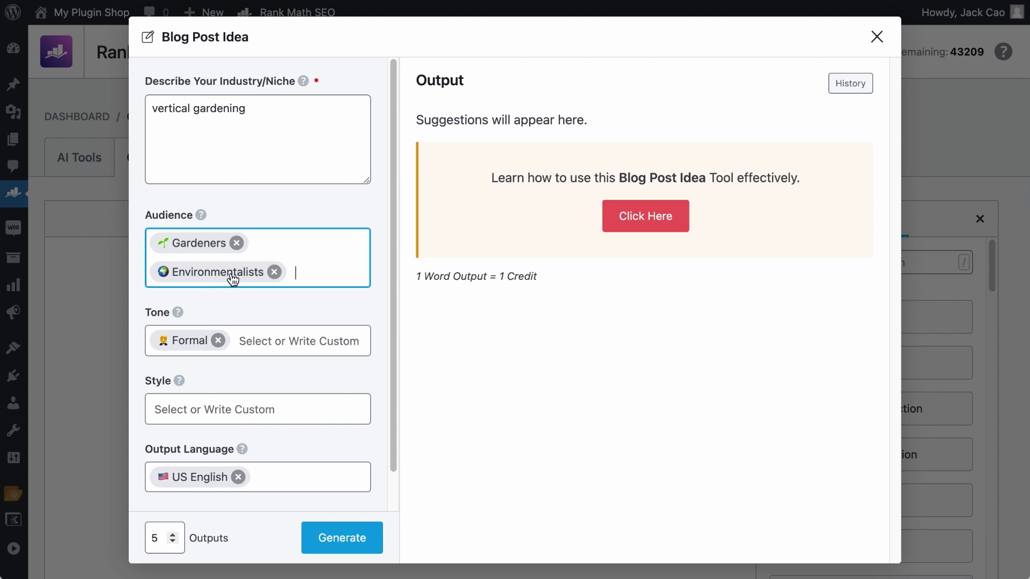
click(298, 269)
scroll(294, 324, down, 3)
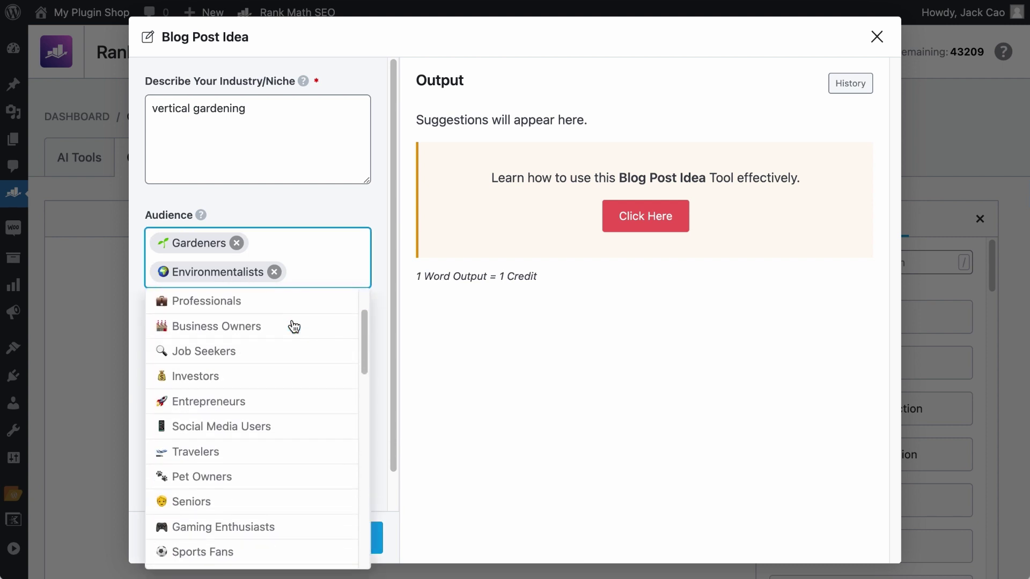
scroll(293, 326, down, 10)
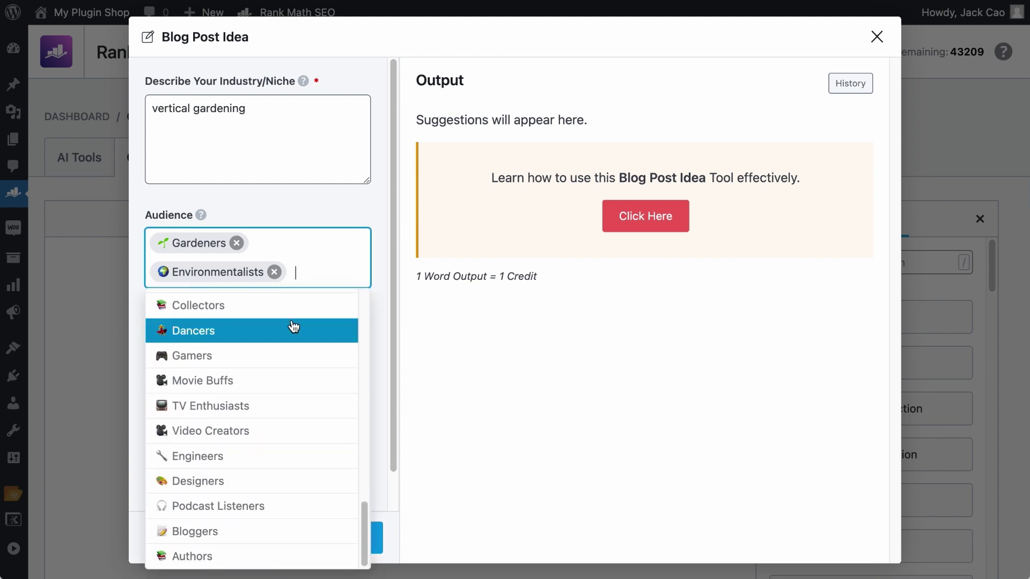
text(Small Home )
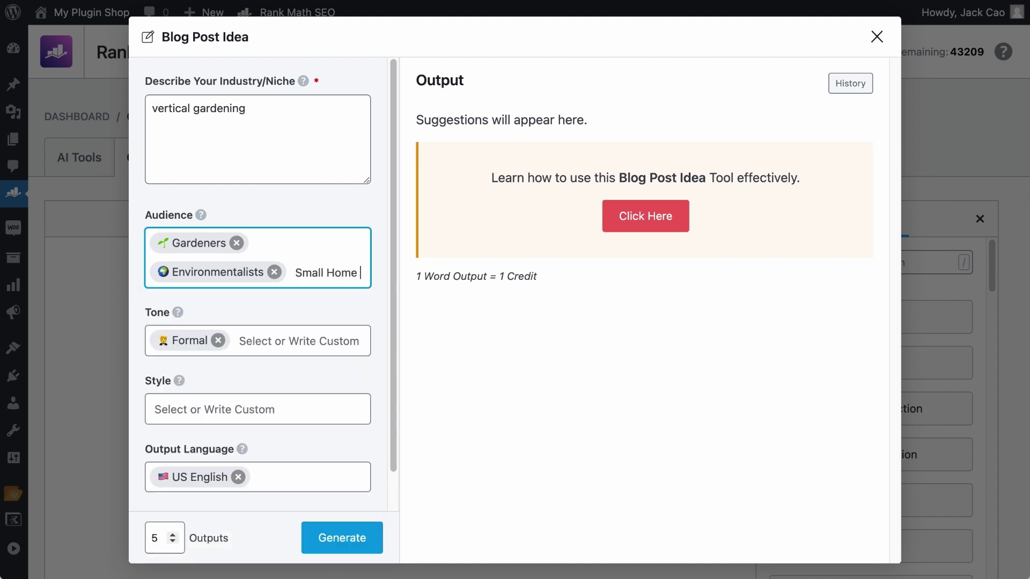
text(Owners)
key(Return)
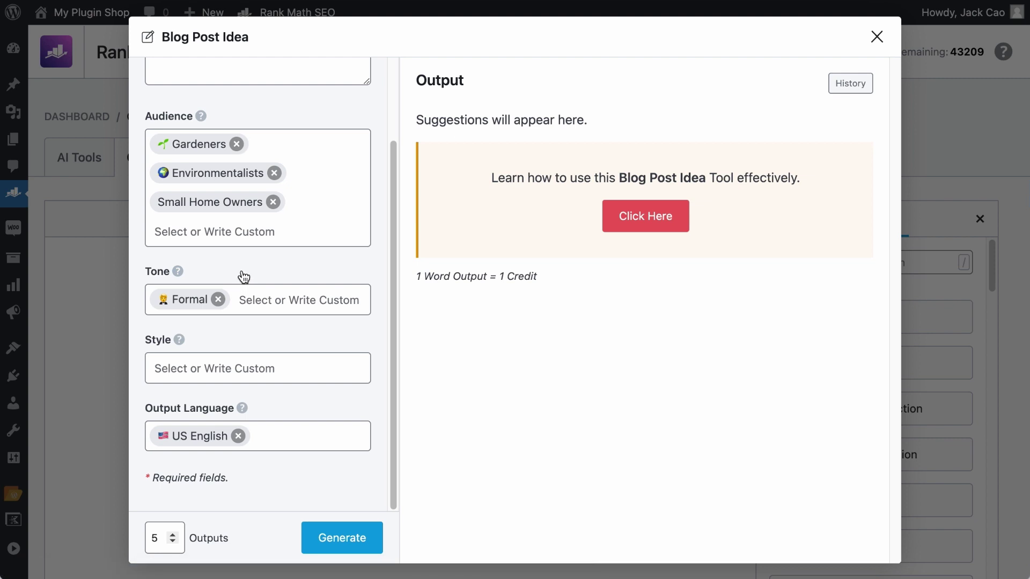
- Keep Formal as the tone and add Friendly as a second tone
click(192, 301)
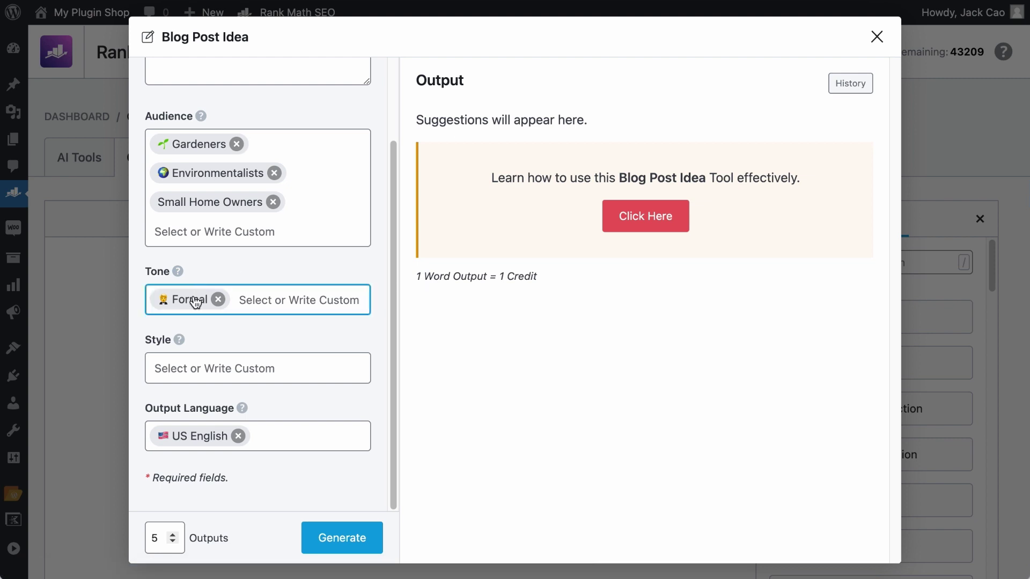
click(235, 297)
click(236, 300)
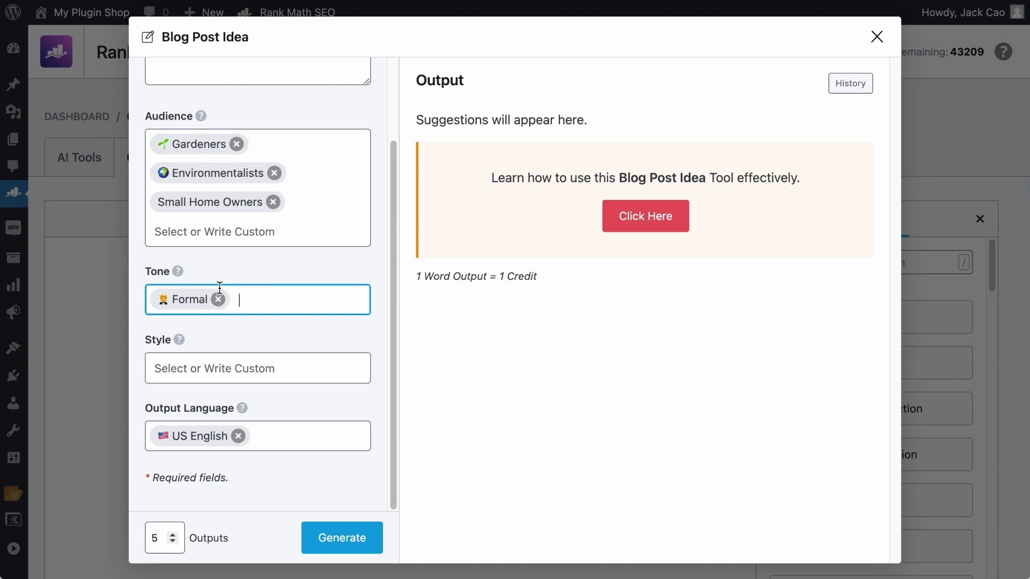
click(271, 303)
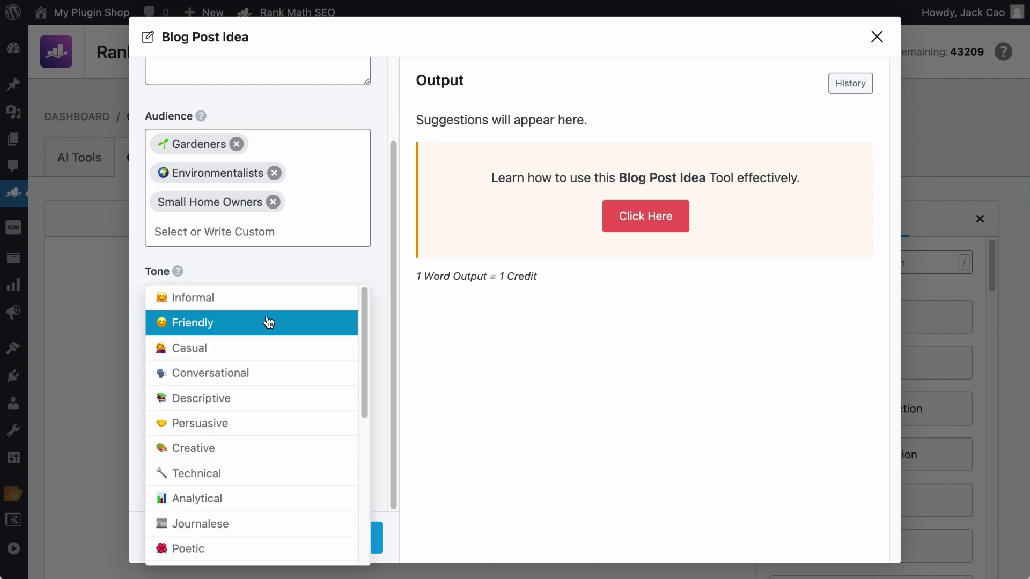
scroll(271, 329, down, 2)
scroll(270, 329, down, 4)
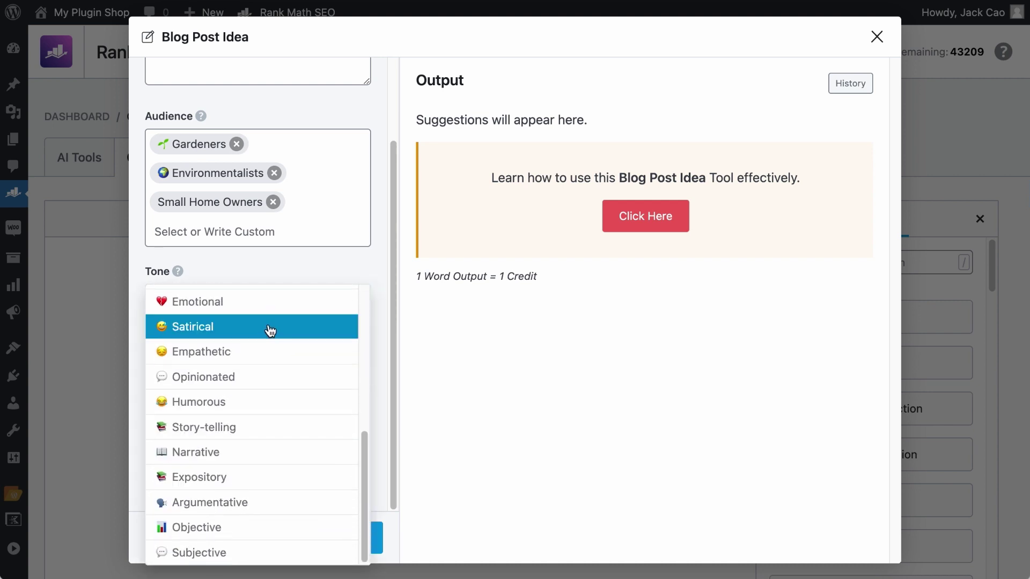
scroll(270, 333, up, 2)
scroll(270, 336, up, 5)
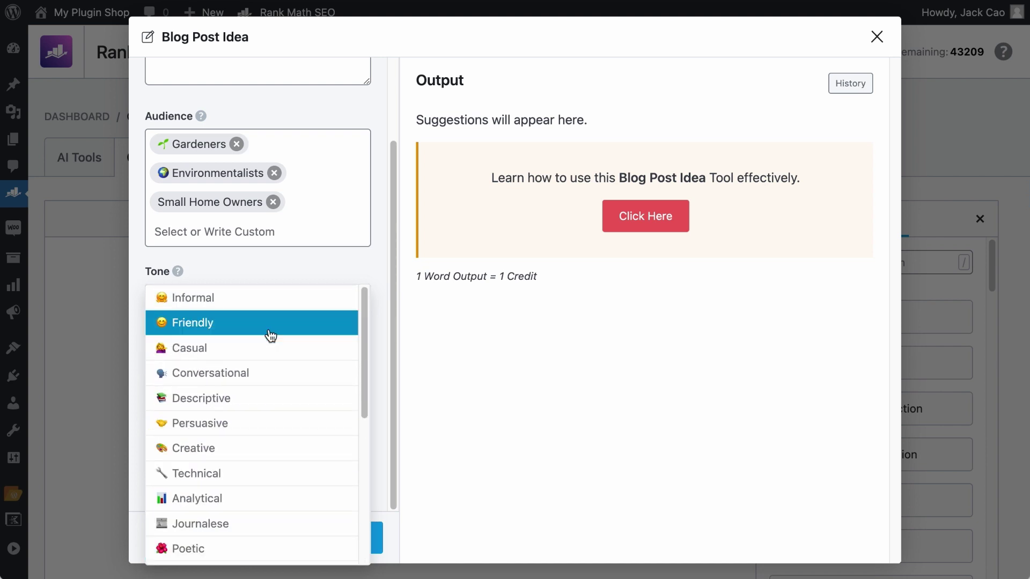
click(231, 323)
- Add a custom 'Respectful' tone tag
click(347, 300)
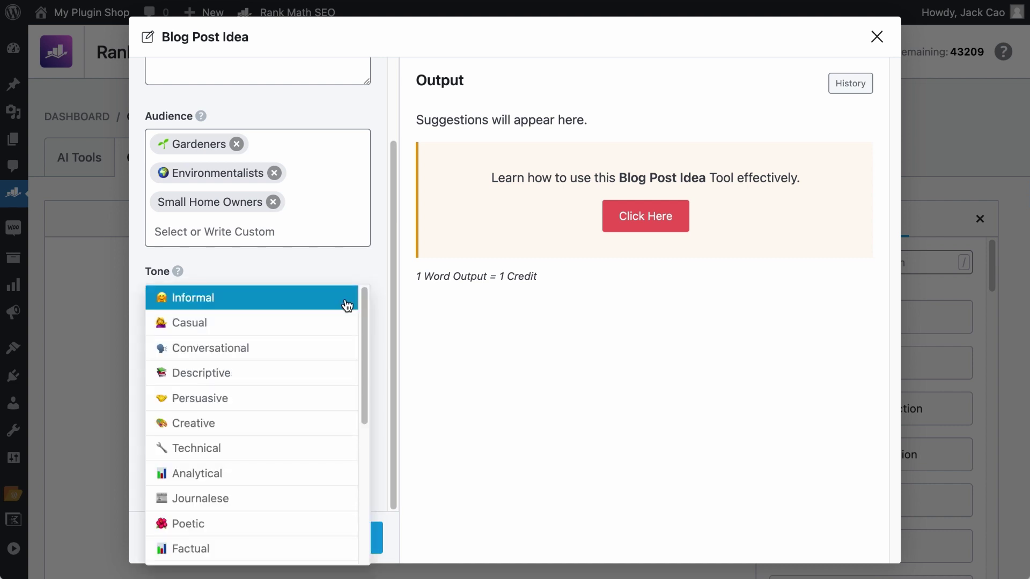
text(Respectful)
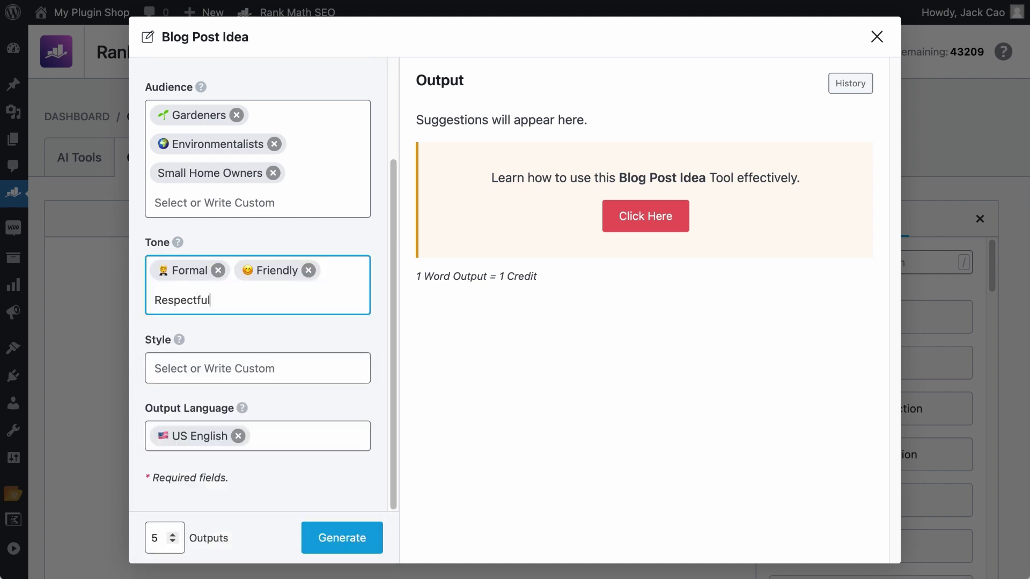
key(Return)
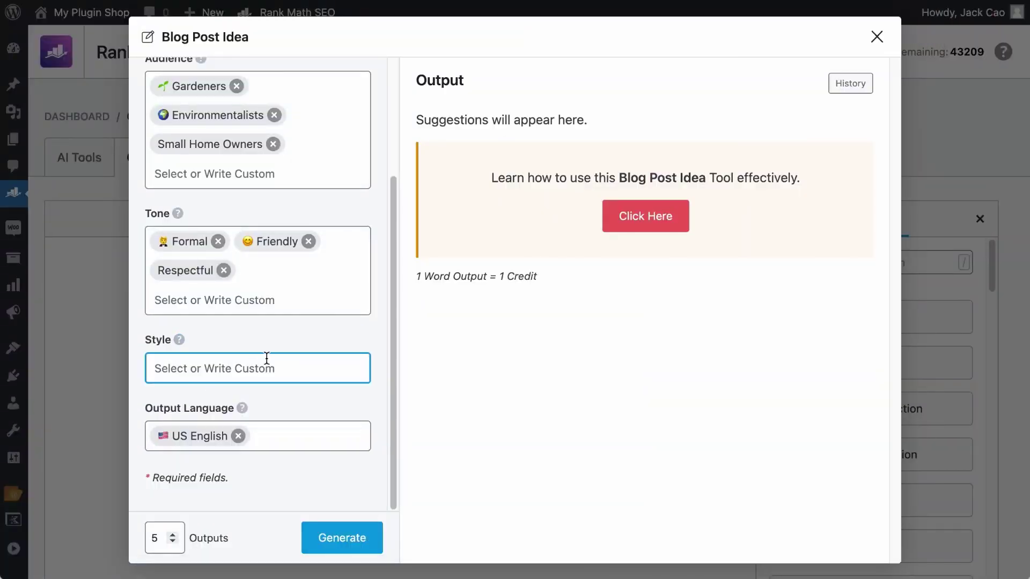
- Choose Listicle as the post style
click(264, 363)
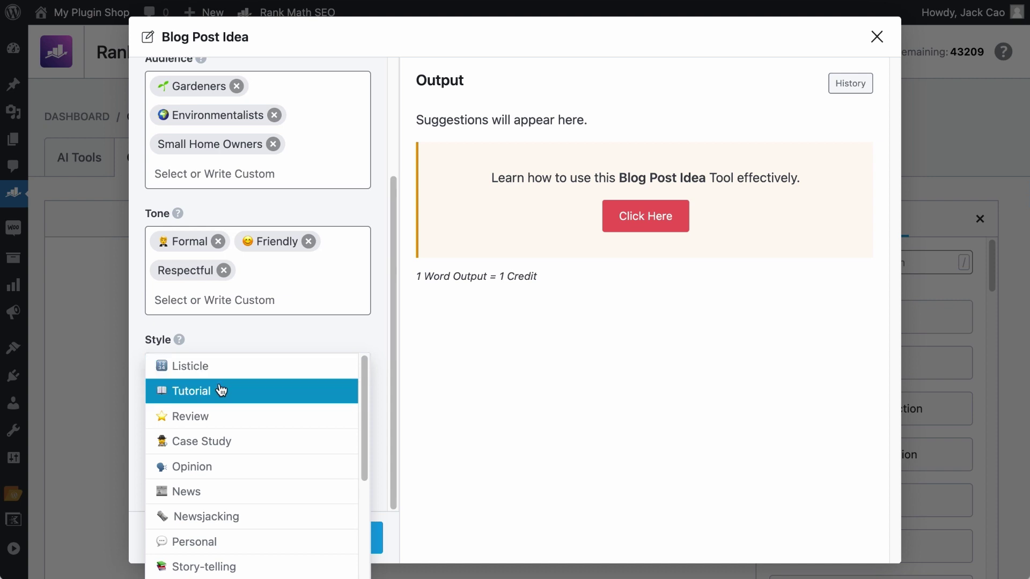
scroll(217, 456, down, 5)
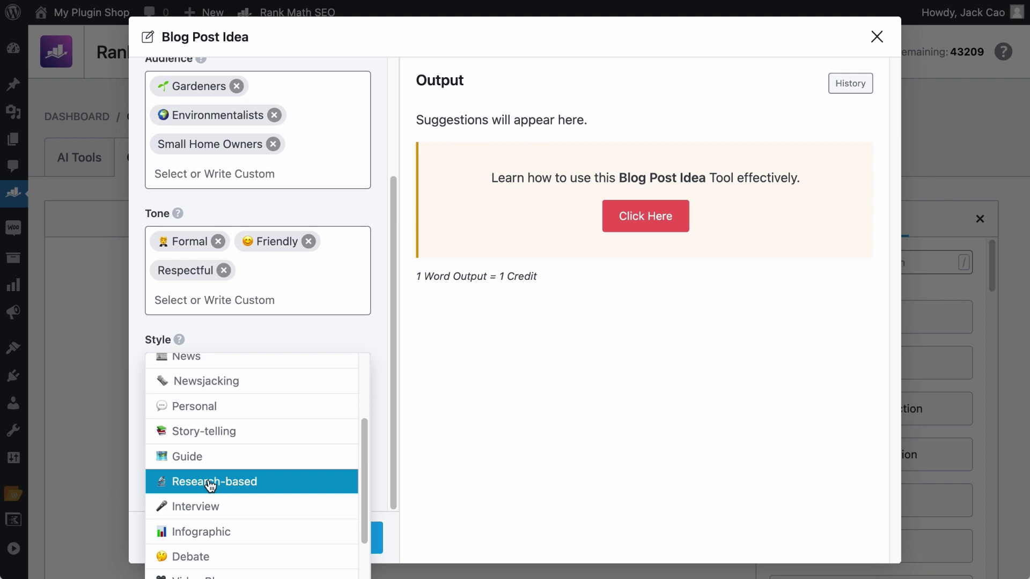
click(288, 325)
scroll(288, 322, up, 3)
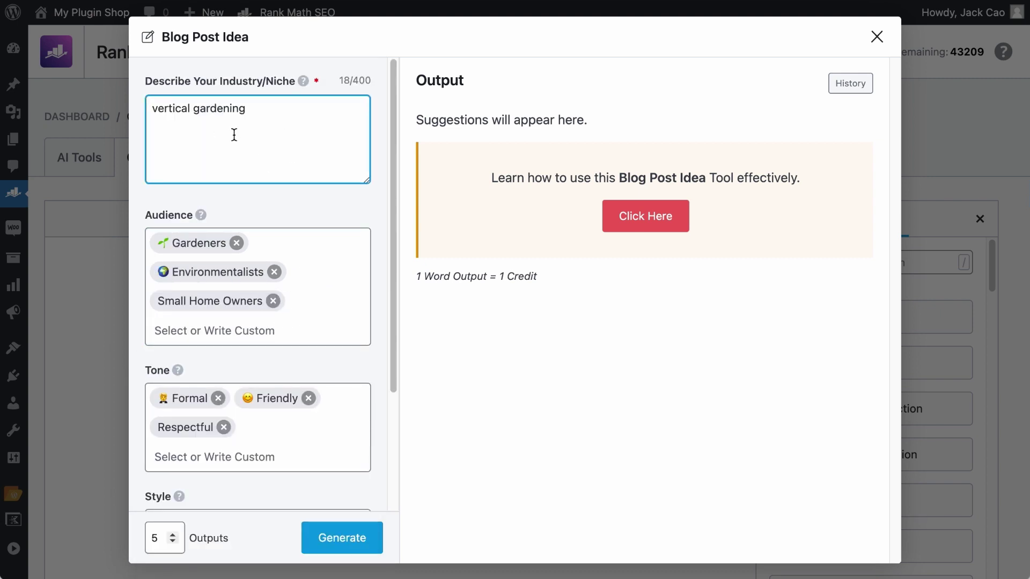
scroll(264, 201, down, 3)
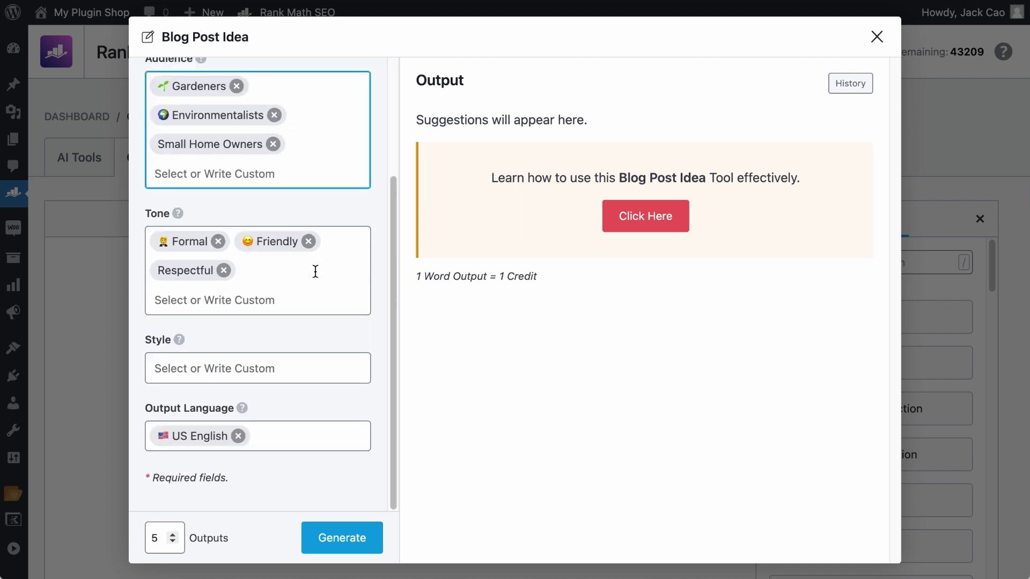
click(237, 374)
click(236, 369)
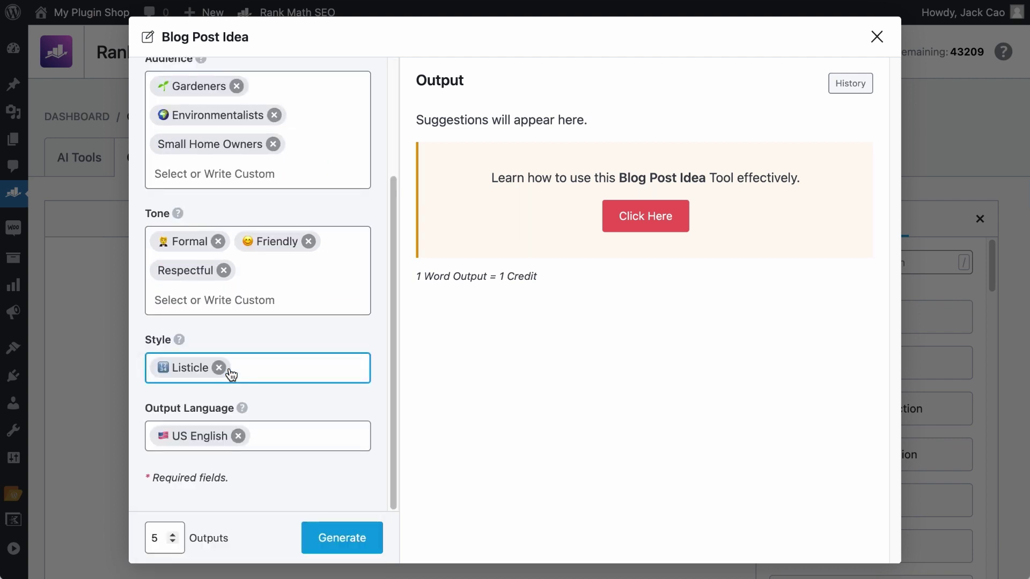
- Add a custom 'Predictions' post style
click(251, 368)
scroll(270, 429, down, 5)
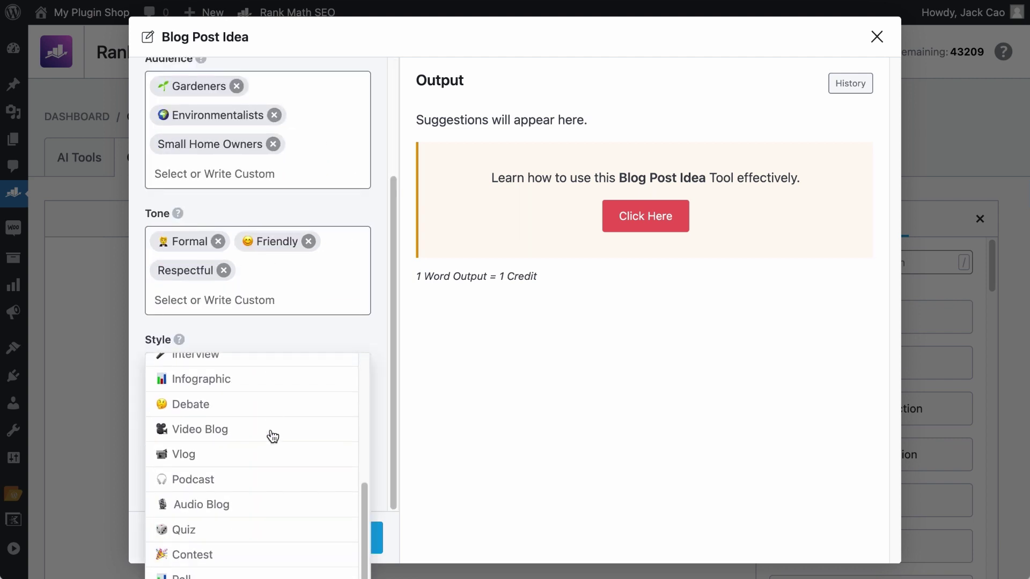
scroll(272, 436, up, 5)
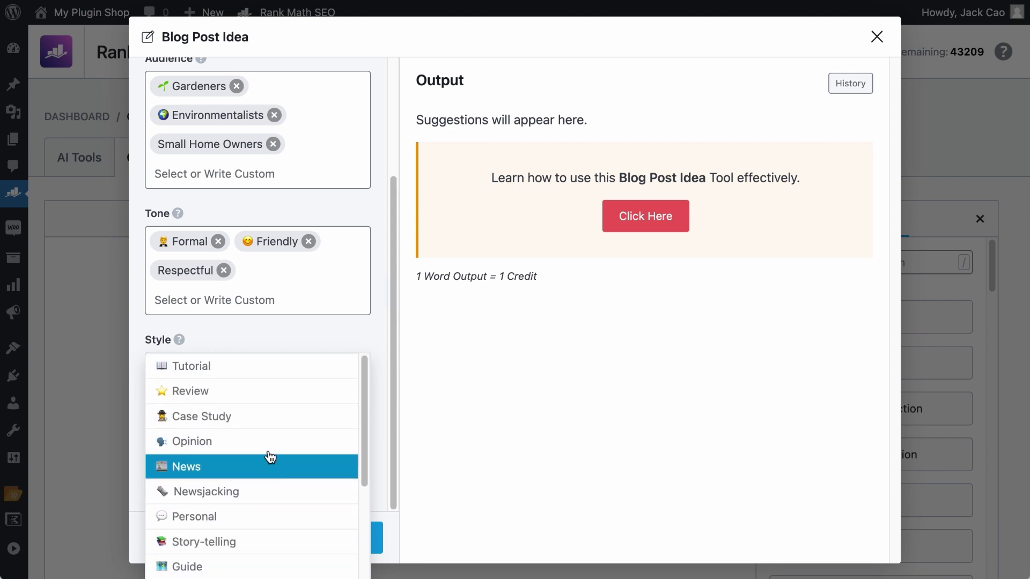
scroll(270, 438, down, 3)
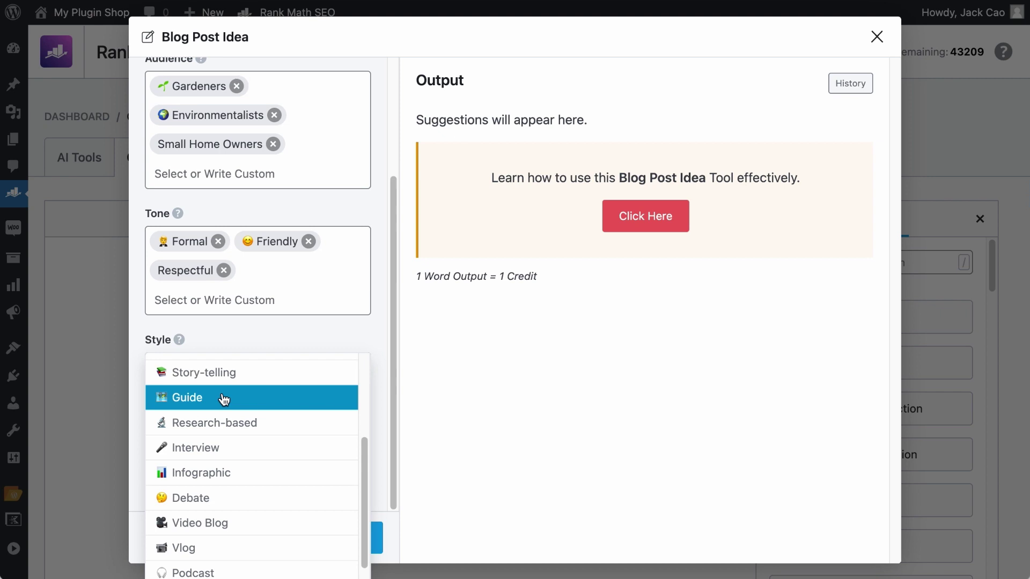
text(Predictions Problems)
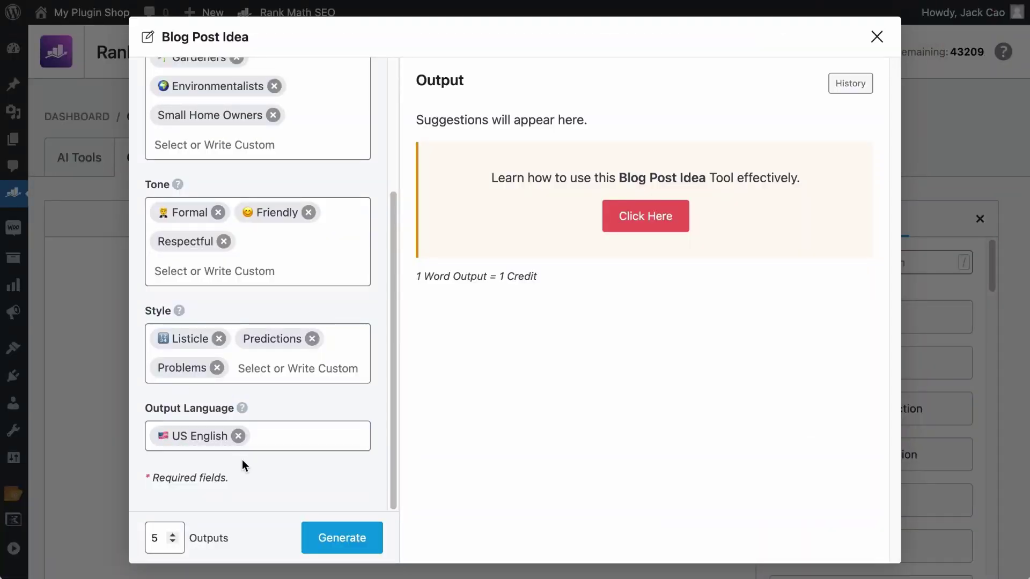
click(197, 448)
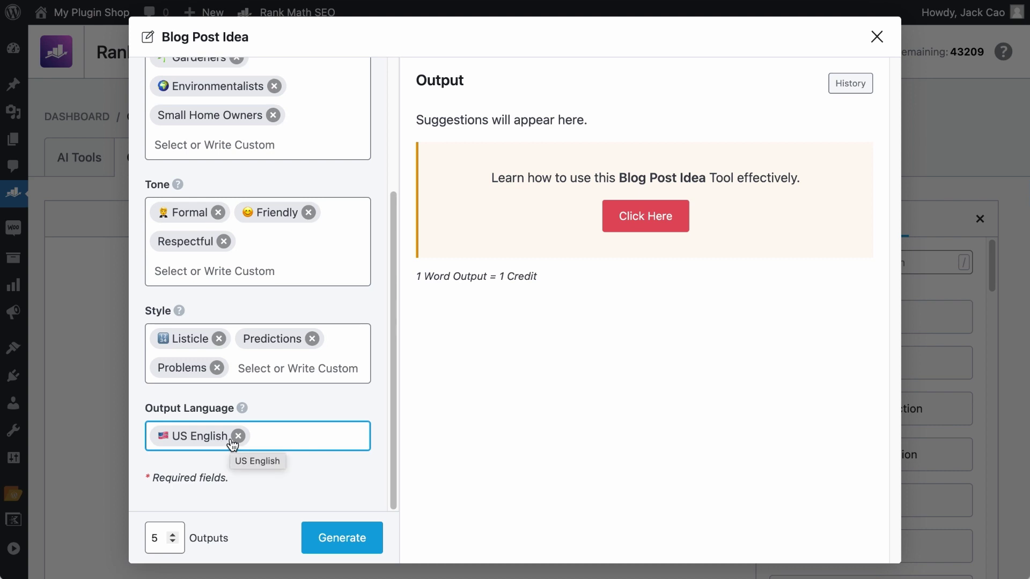
click(238, 436)
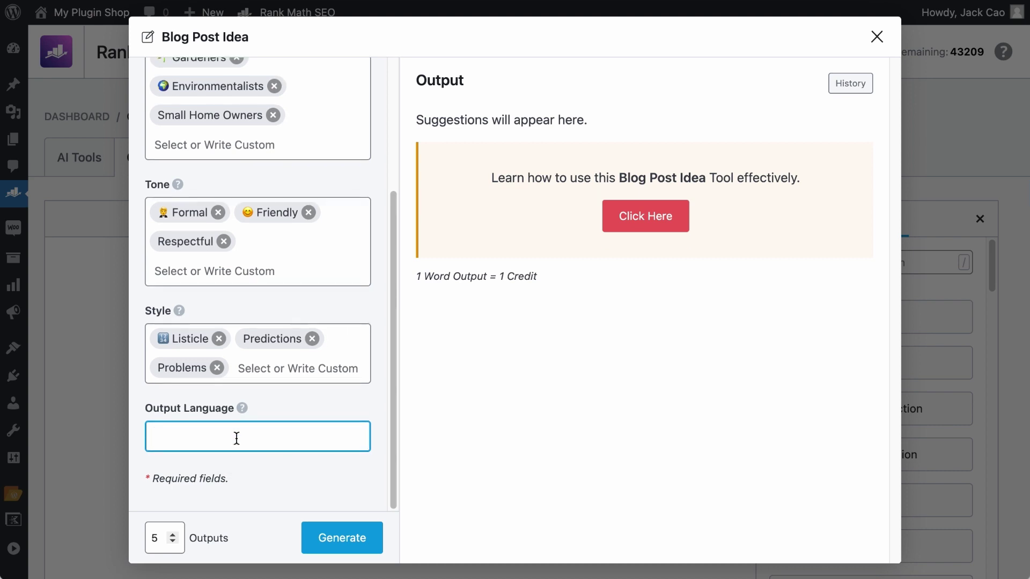
scroll(245, 480, down, 3)
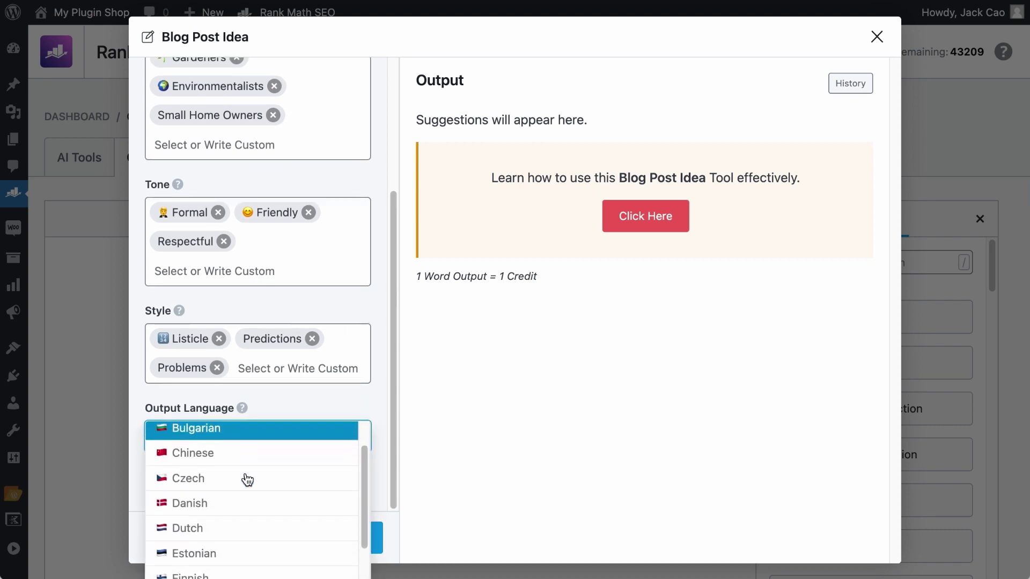
scroll(247, 478, down, 15)
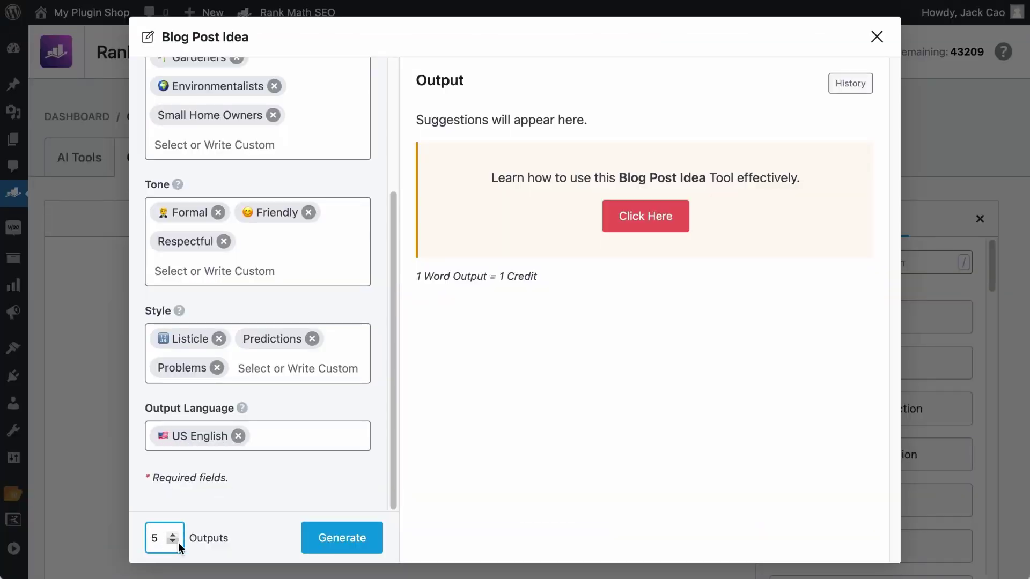
- Set outputs to 1 and generate a single vertical gardening idea
click(187, 538)
click(175, 536)
text(1)
click(354, 541)
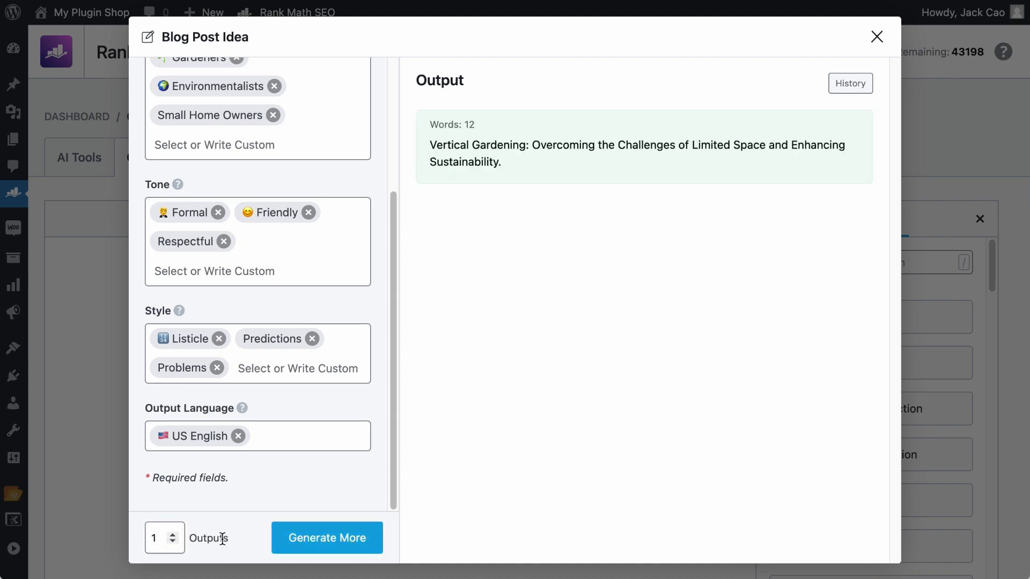
- Change outputs to 5 and generate five more ideas
click(174, 537)
double_click(153, 538)
text(5)
click(344, 540)
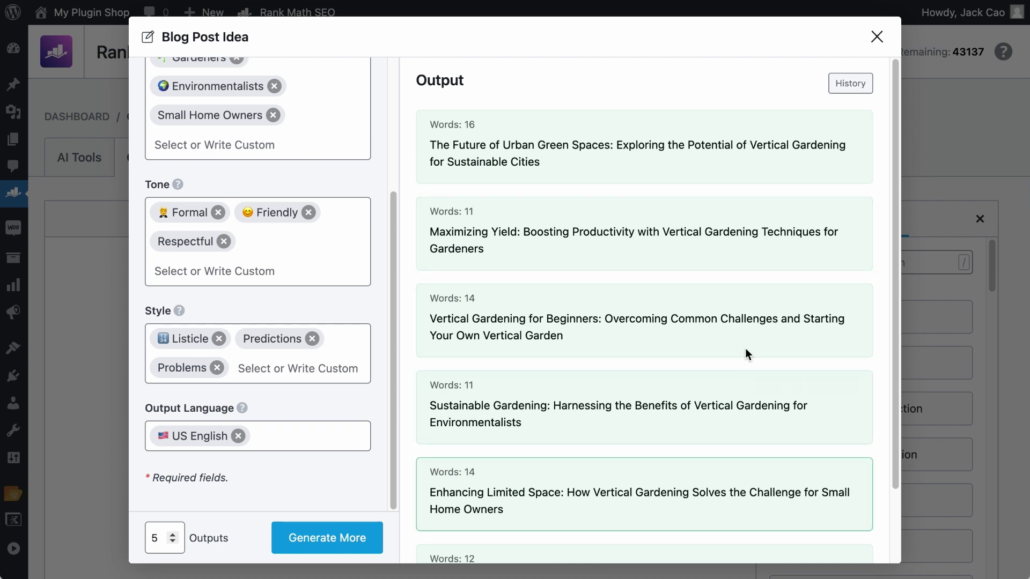
mouse_move(594, 184)
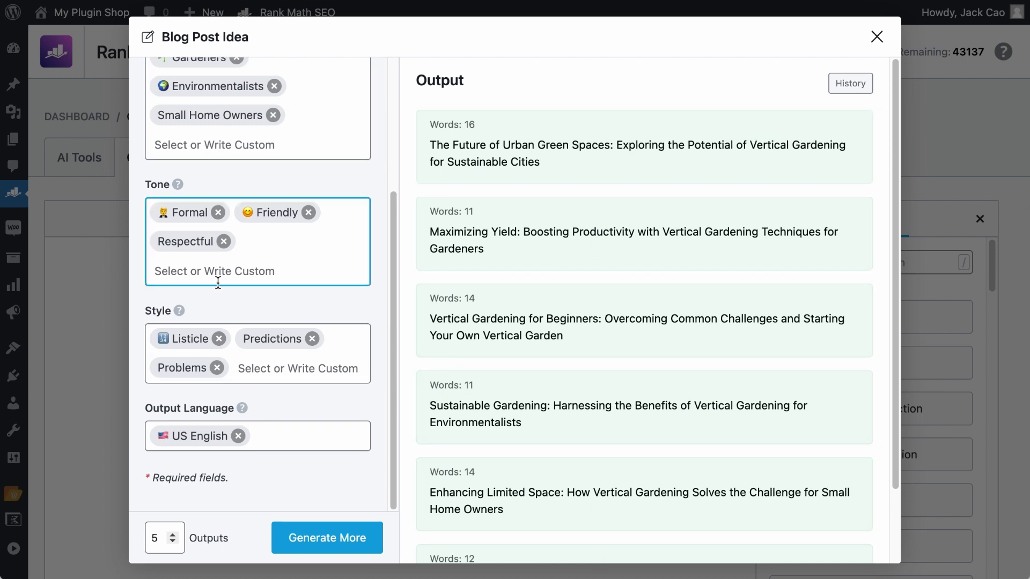
- Clear all style, tone and audience tags and generate more ideas from the niche alone
click(216, 368)
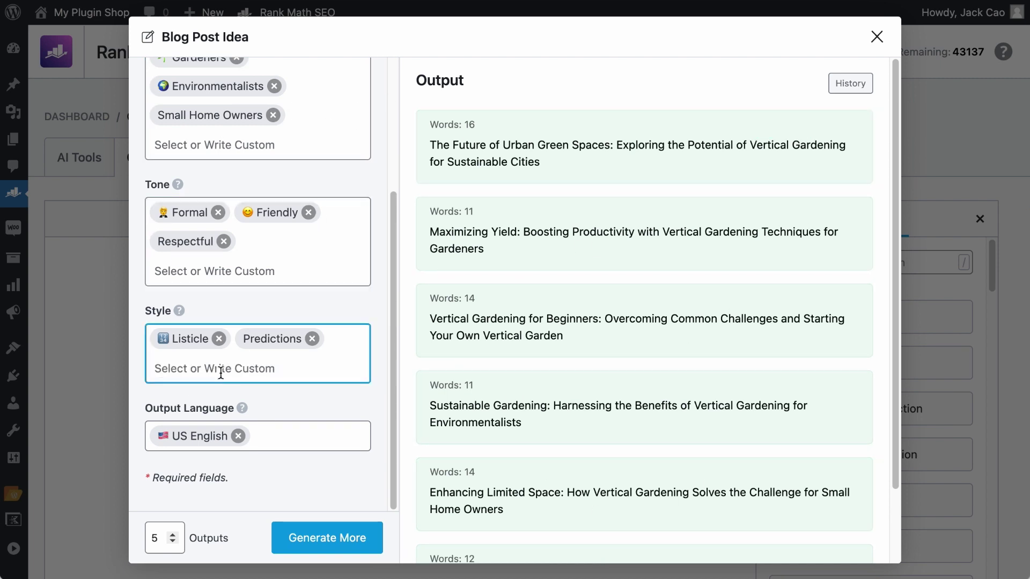
click(218, 338)
click(226, 338)
click(224, 269)
click(309, 241)
click(218, 241)
click(273, 228)
click(272, 200)
click(236, 170)
click(334, 536)
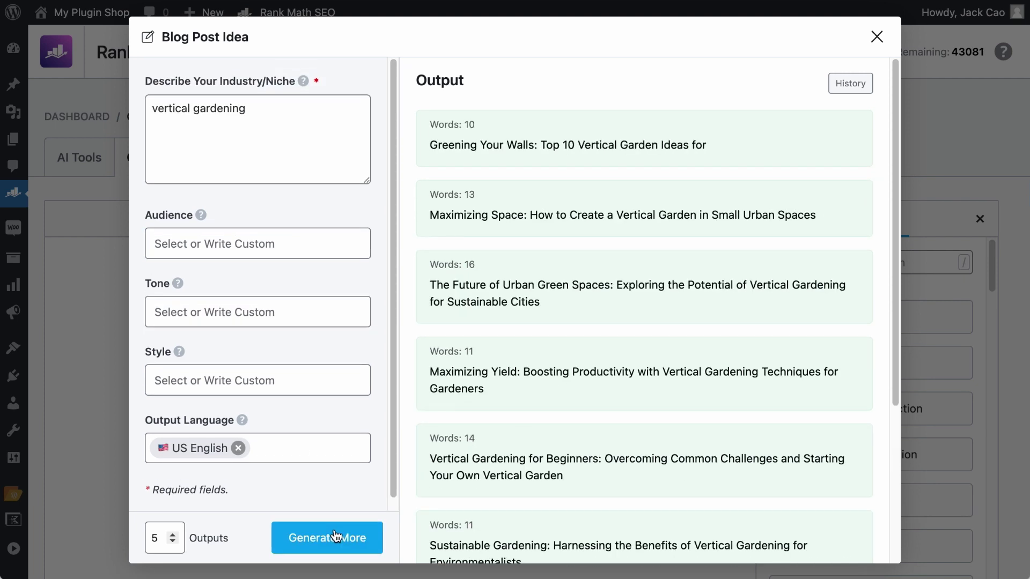
- Search Ahrefs for 'DIY Vertical Gardening', trimmed from the copied first idea title
triple_click(433, 148)
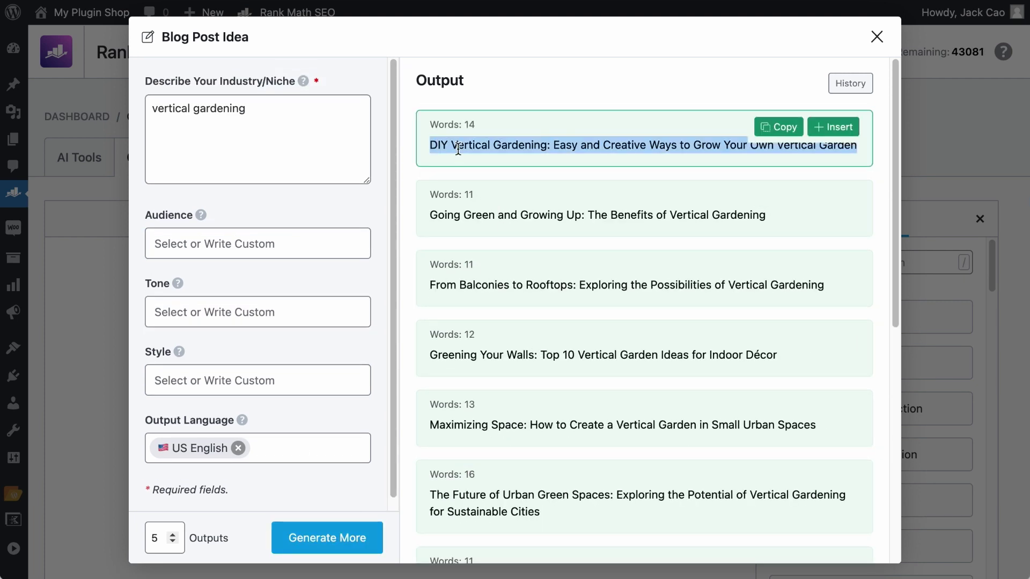
click(778, 127)
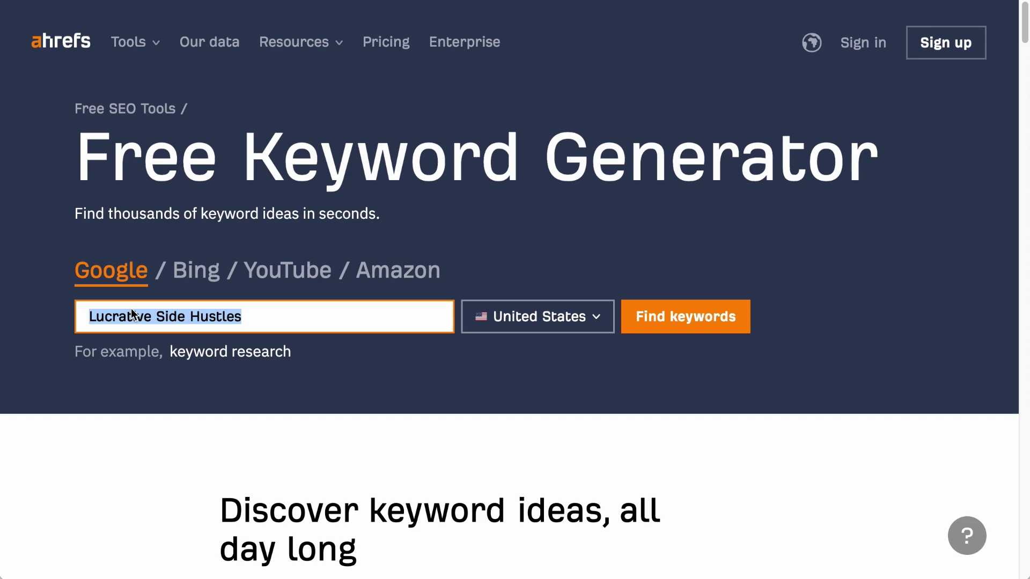
key(ctrl+v)
drag(246, 317, 538, 336)
key(BackSpace)
click(694, 328)
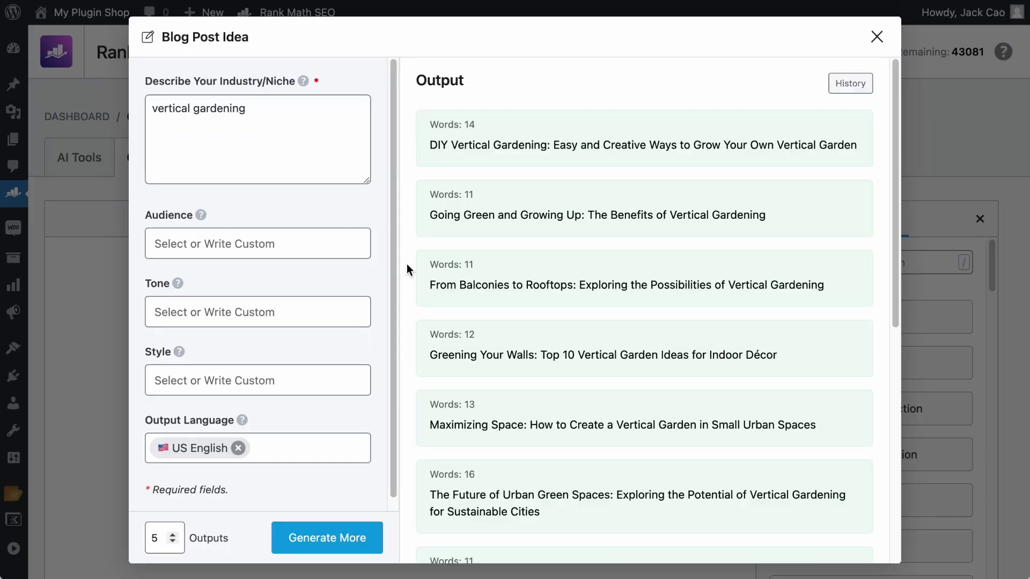
- Copy The Future of Urban Green Spaces idea title
scroll(535, 354, down, 3)
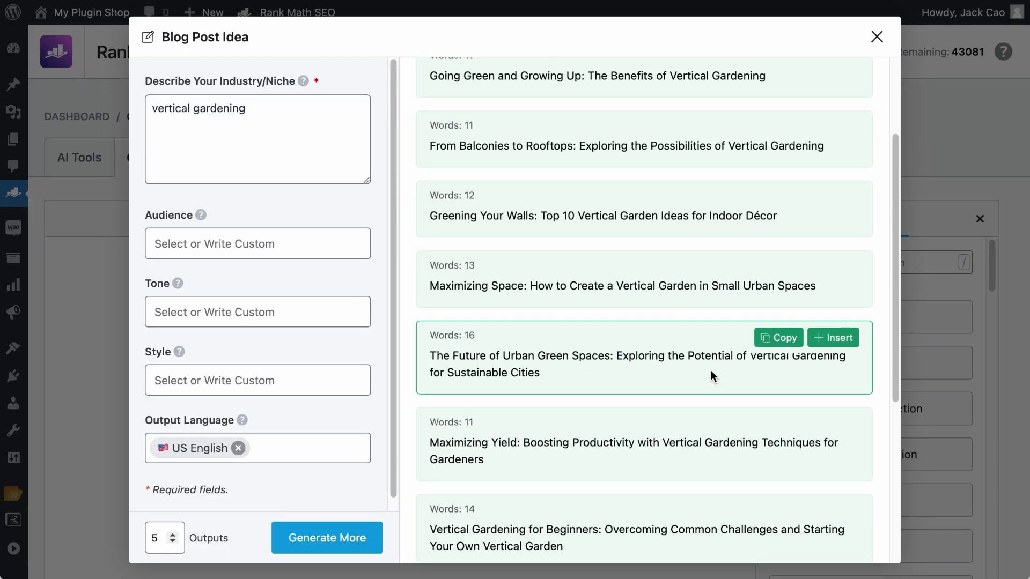
triple_click(754, 358)
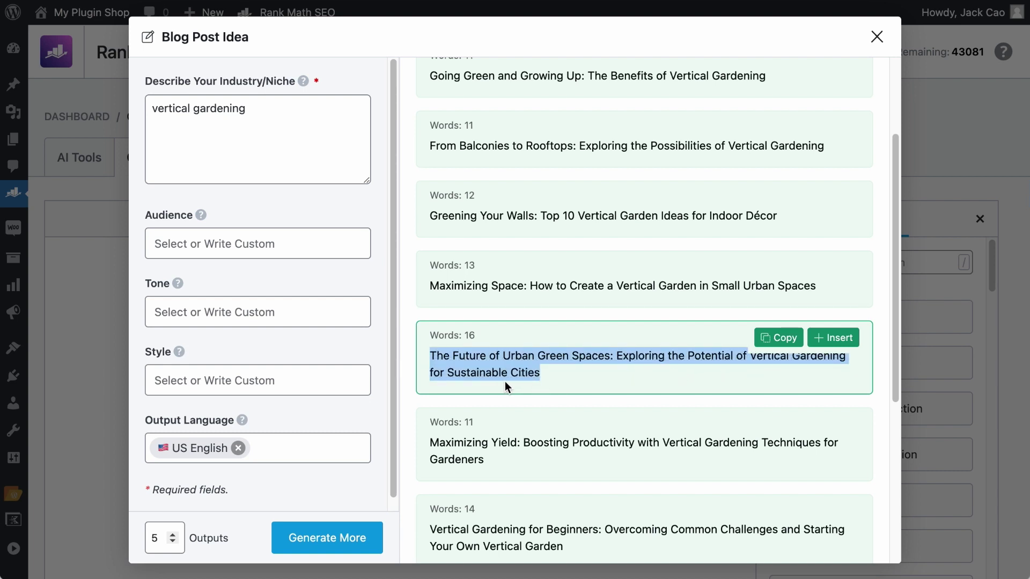
click(799, 338)
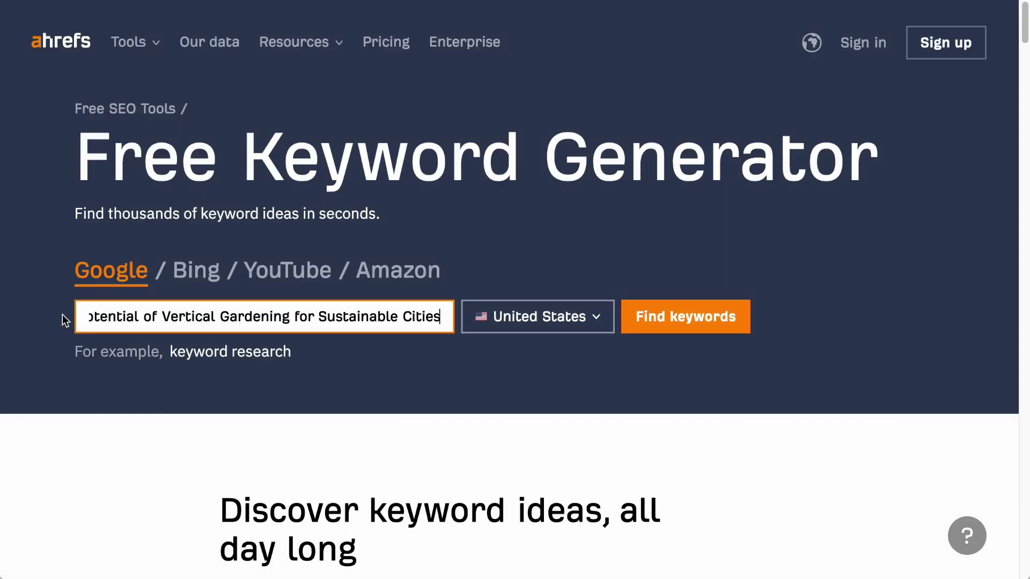
- Search Ahrefs keyword ideas for the copied title, trimmed to start at 'Vertical'
click(162, 316)
key(shift+Home)
key(BackSpace)
click(667, 316)
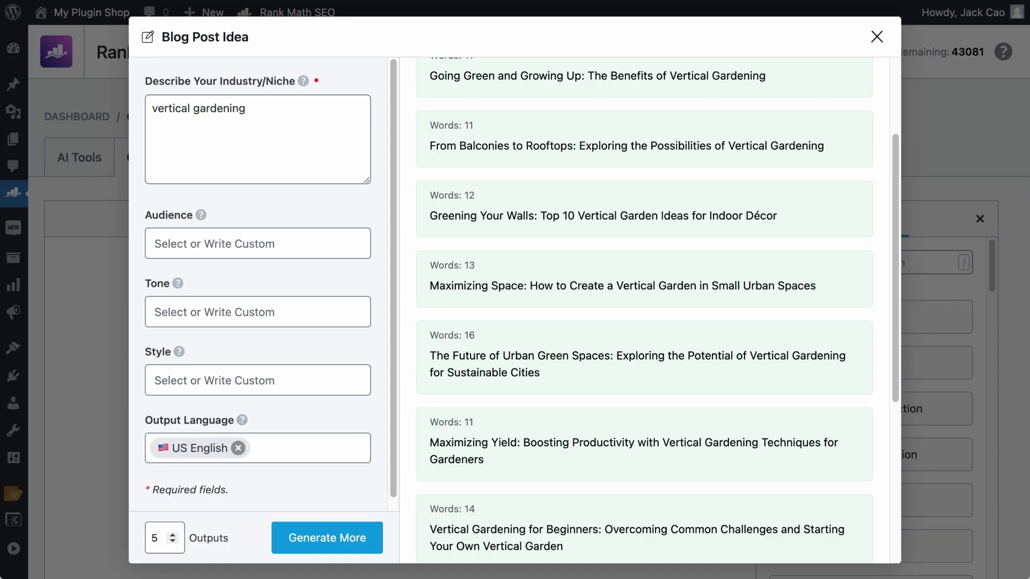
- Copy the Going Green title and search Ahrefs keyword ideas for 'Benefits of Vertical Gardening'
scroll(686, 215, up, 3)
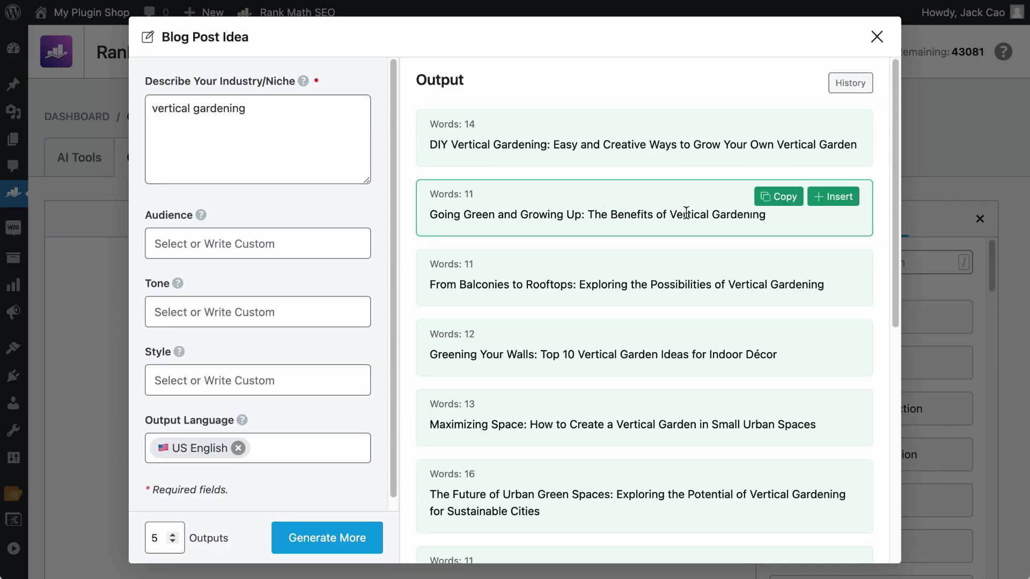
triple_click(612, 215)
key(ctrl+c)
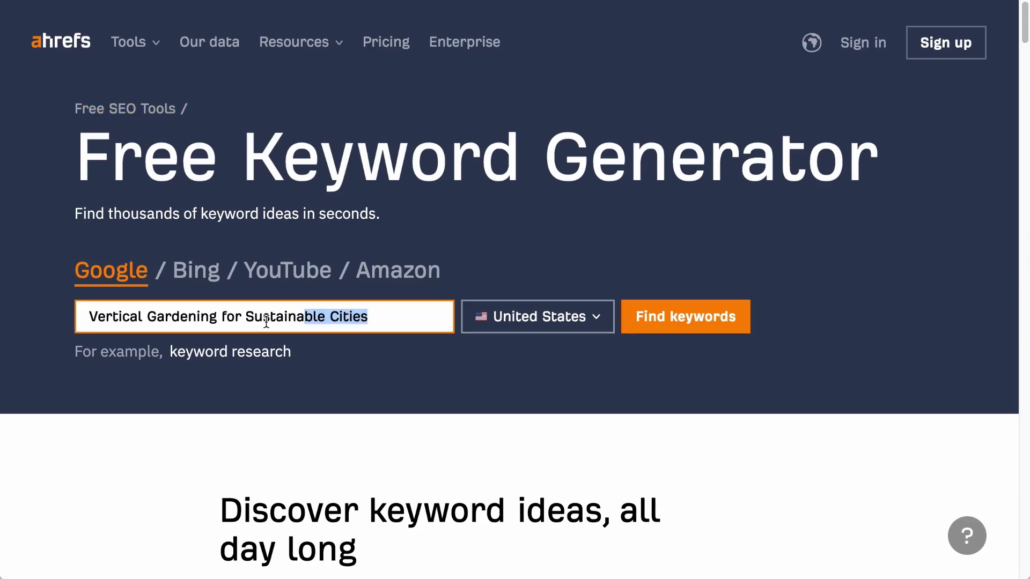
key(ctrl+v)
key(BackSpace)
click(721, 315)
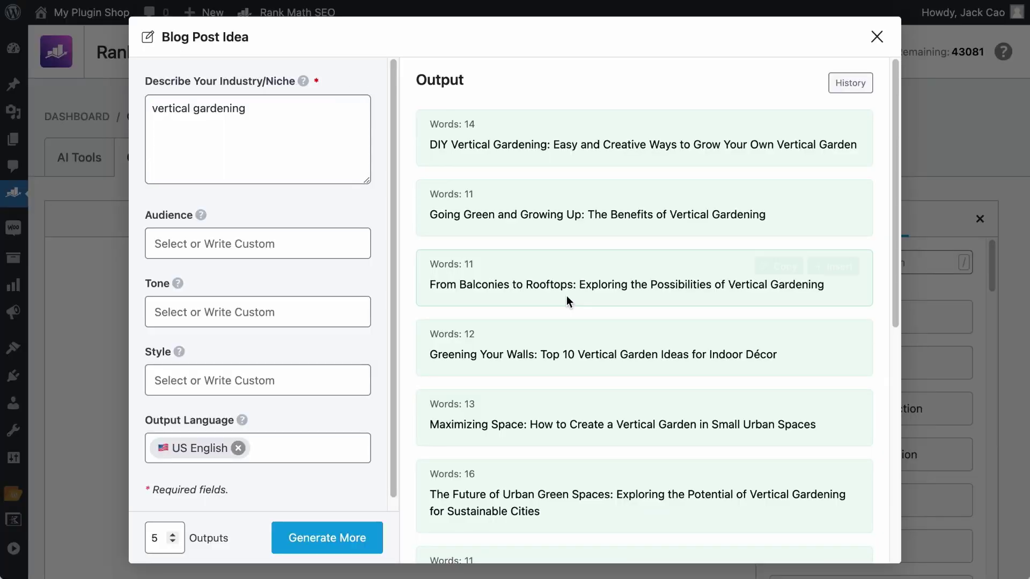
- Copy the Maximizing Yield title and search Ahrefs keyword ideas for 'Vertical Gardening Techniques'
scroll(568, 295, down, 4)
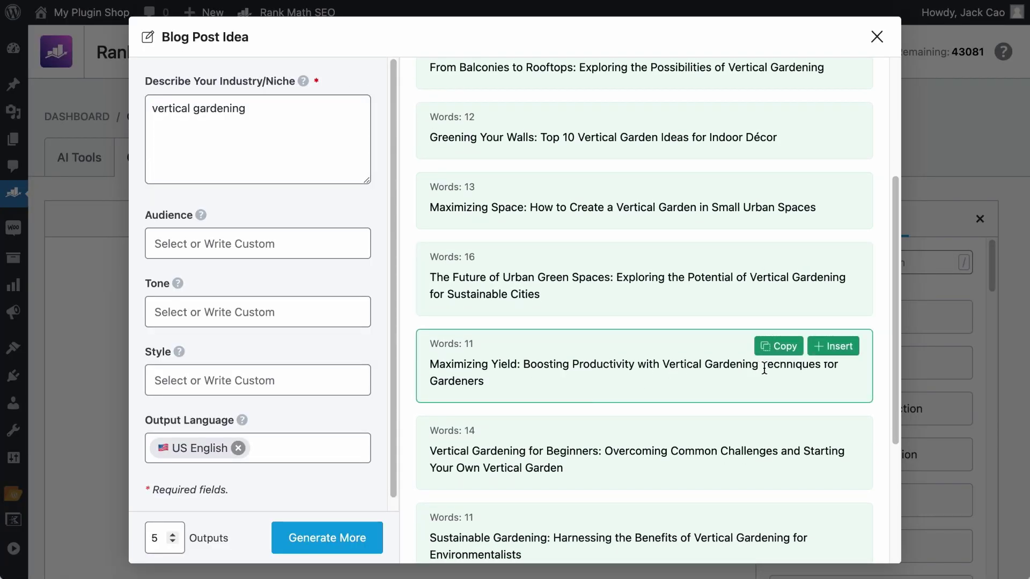
click(802, 346)
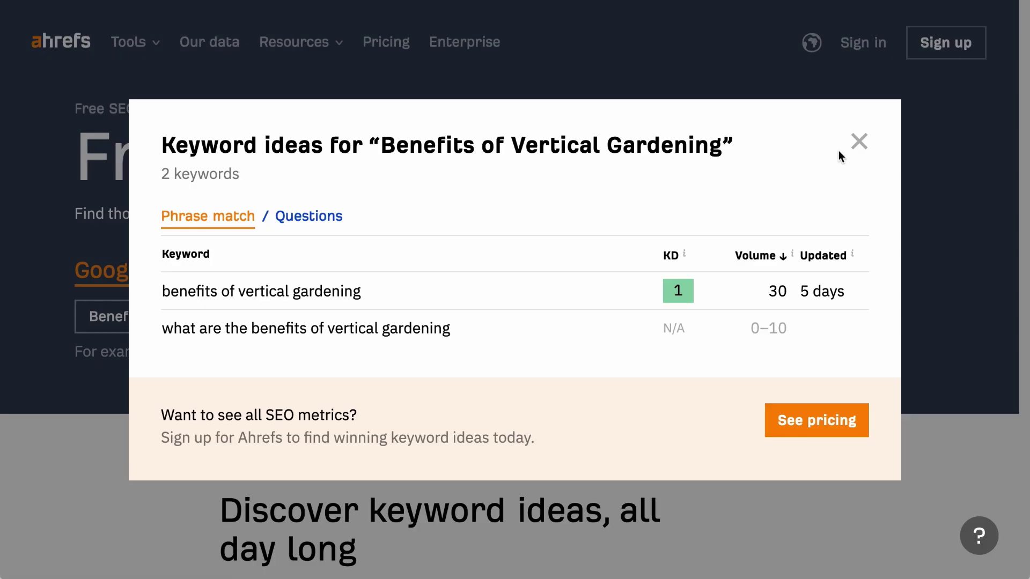
click(857, 141)
triple_click(364, 322)
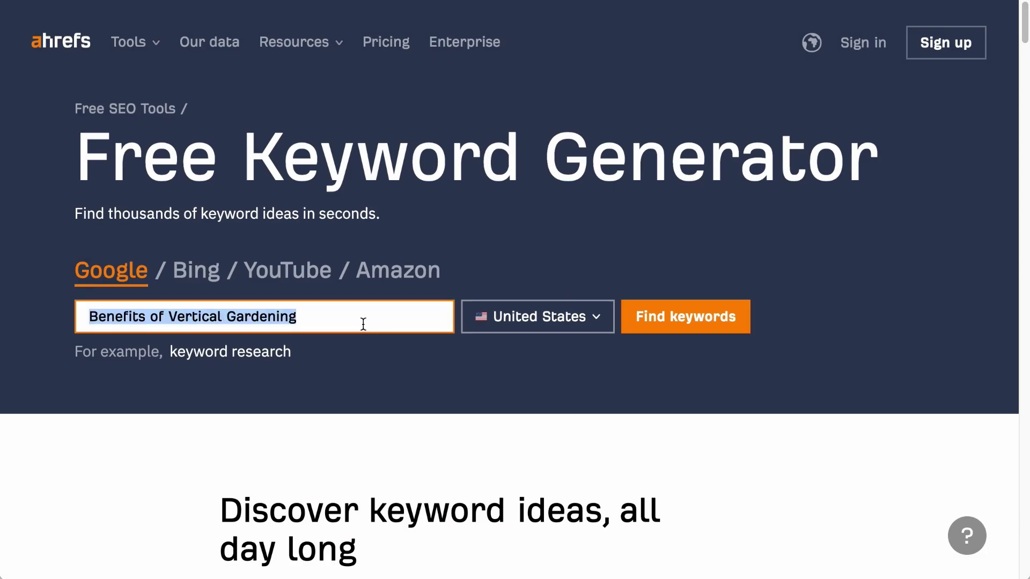
key(super+v)
key(super+BackSpace)
click(297, 316)
key(shift+End)
key(BackSpace)
click(670, 315)
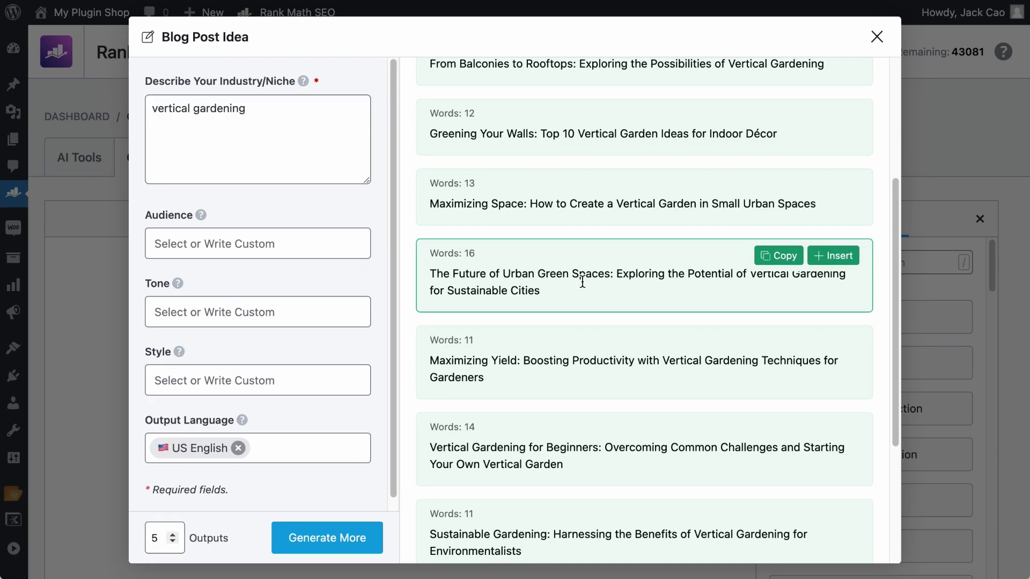
scroll(582, 281, down, 4)
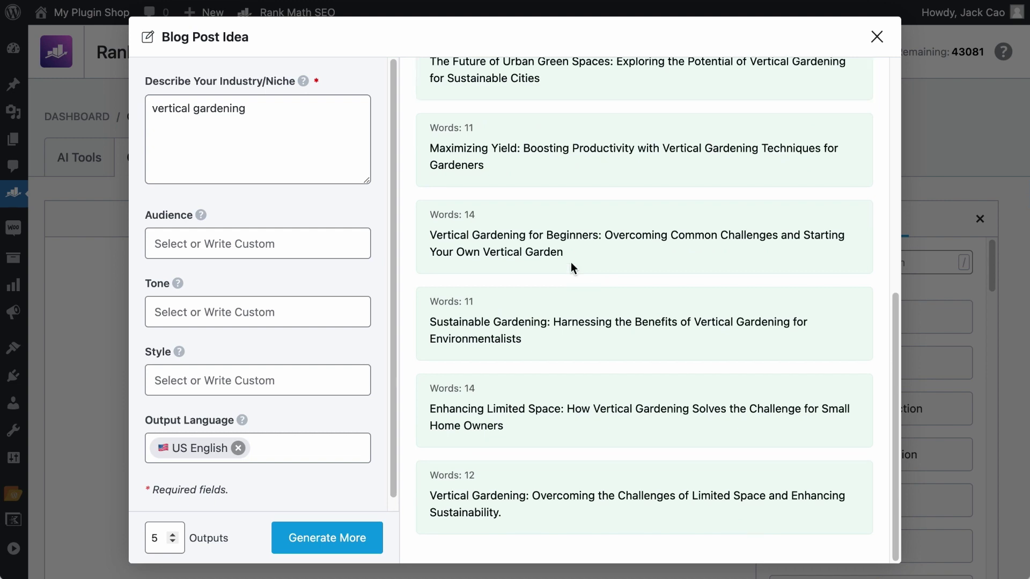
- Insert 'Going Green and Growing Up: The Benefits of Vertical Gardening' into the Content Editor
scroll(518, 267, up, 8)
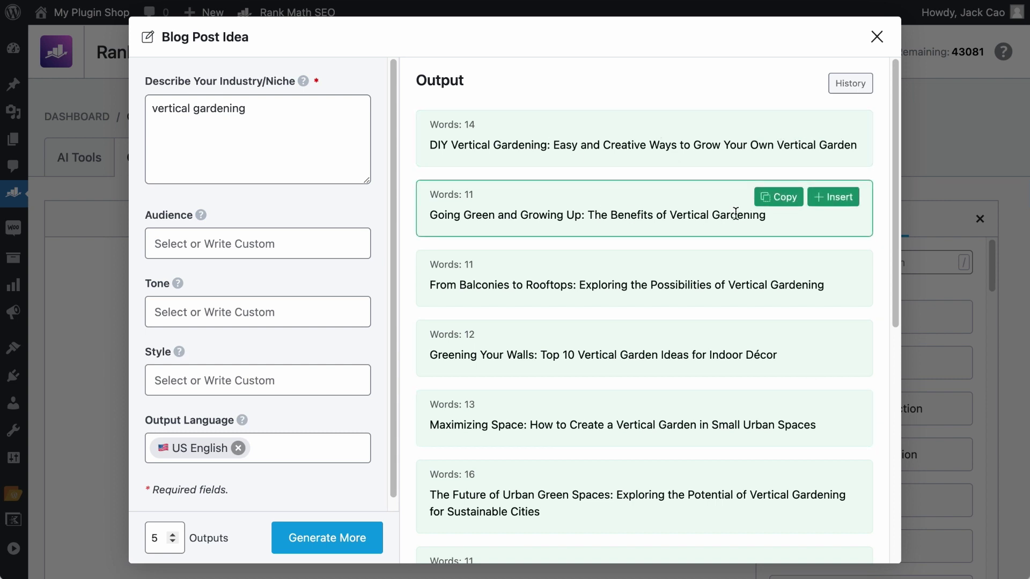
click(788, 201)
click(833, 202)
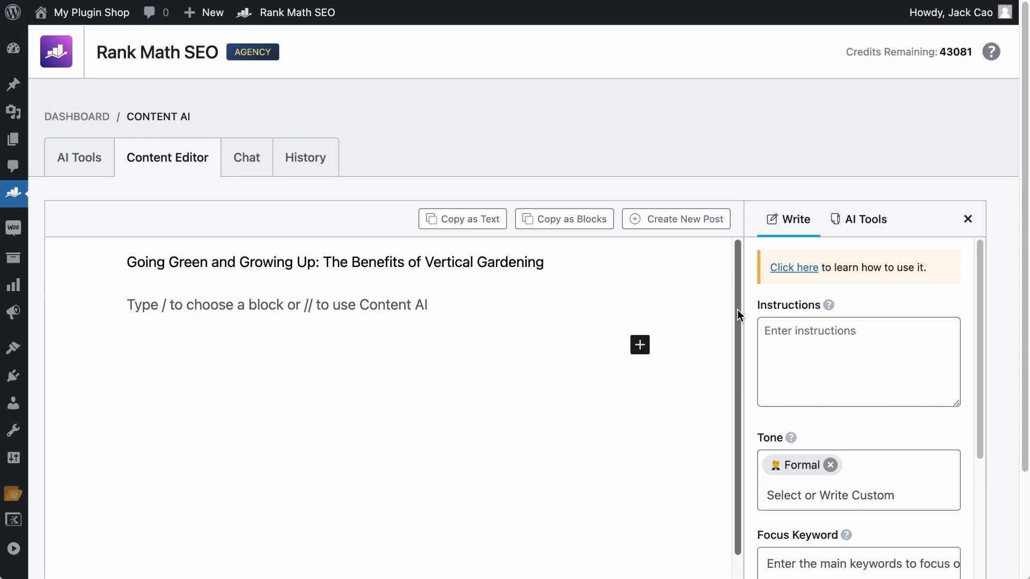
- Open the Blog Post Idea tool from AI Tools and browse its History of past ideas
click(865, 220)
click(804, 321)
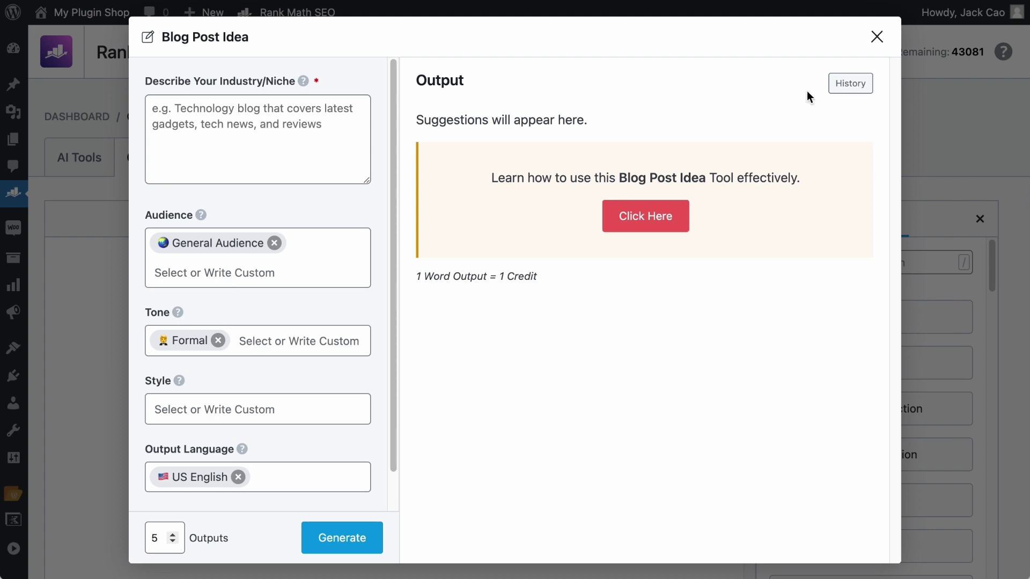
click(841, 91)
scroll(793, 239, down, 10)
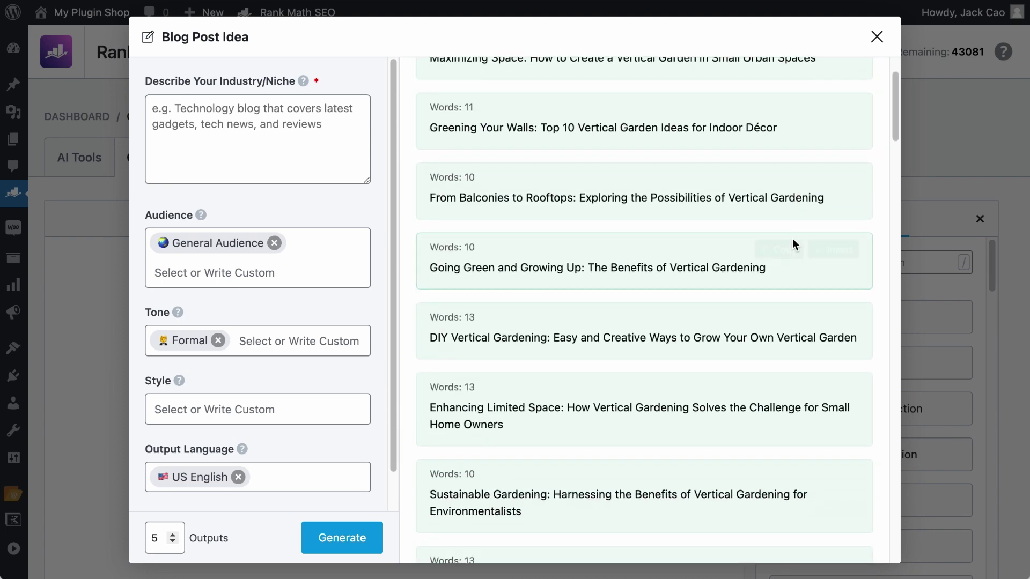
scroll(793, 238, down, 5)
scroll(793, 238, up, 15)
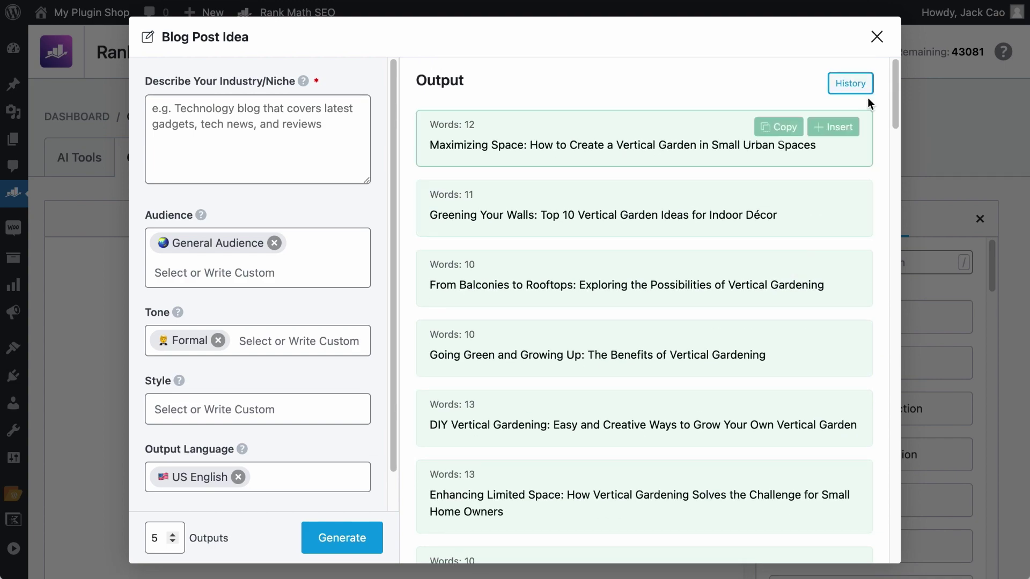
- Close the Blog Post Idea tool and open the Content AI History view
click(877, 37)
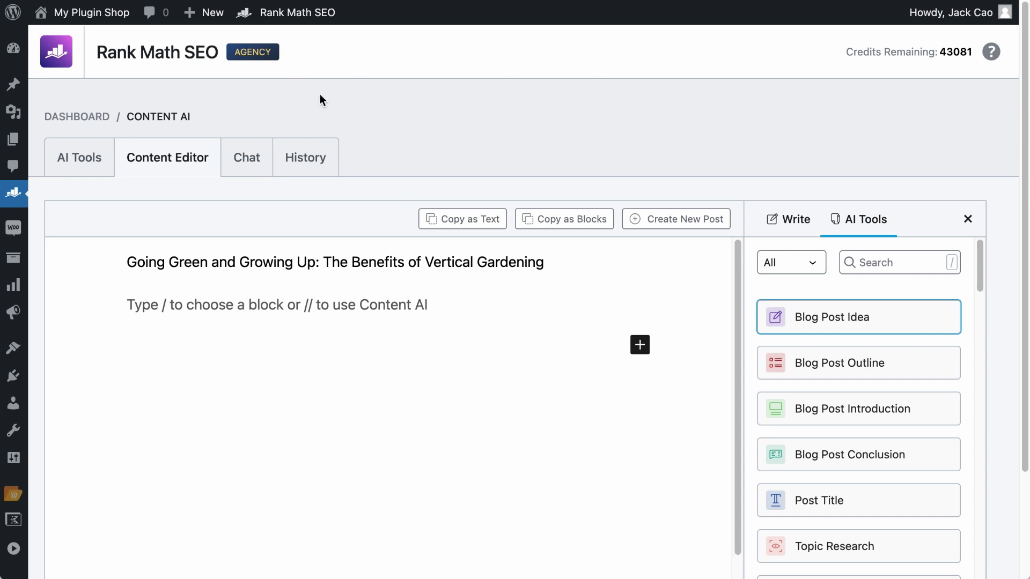
mouse_move(30, 194)
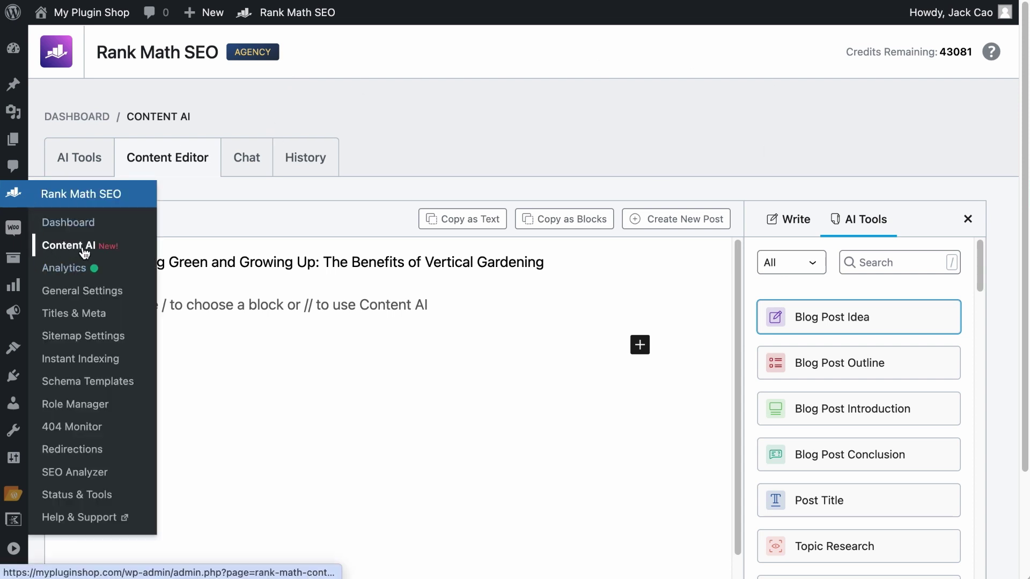
click(300, 168)
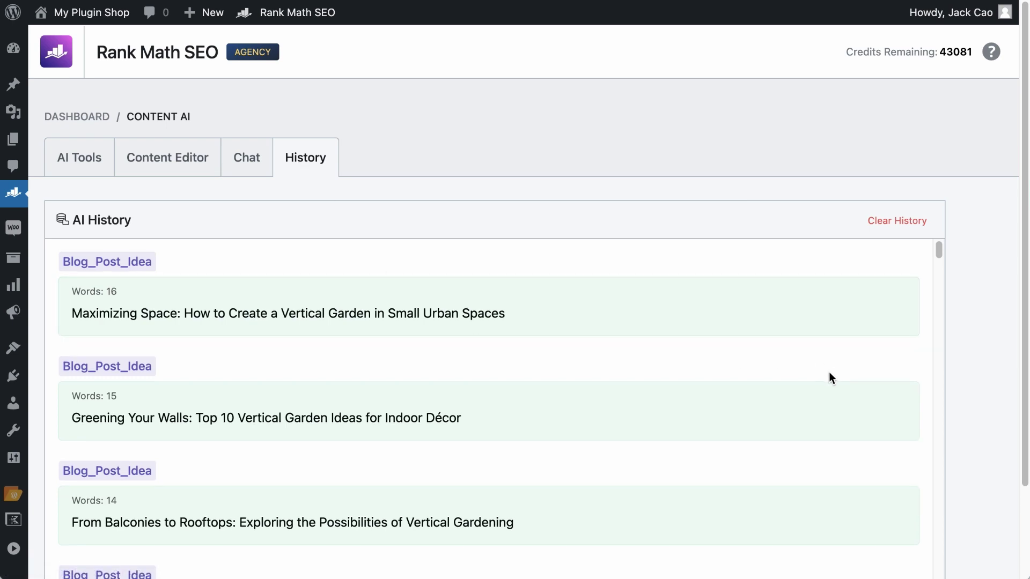
- Browse the AI History, then check Blog Post Idea's preset tone and output language
scroll(829, 374, down, 15)
scroll(827, 377, down, 20)
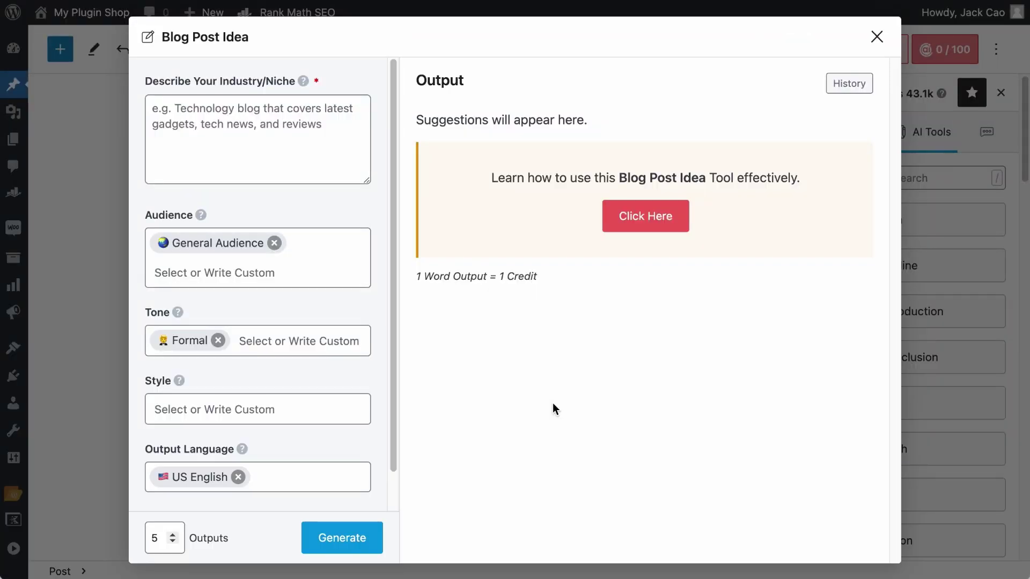
click(198, 327)
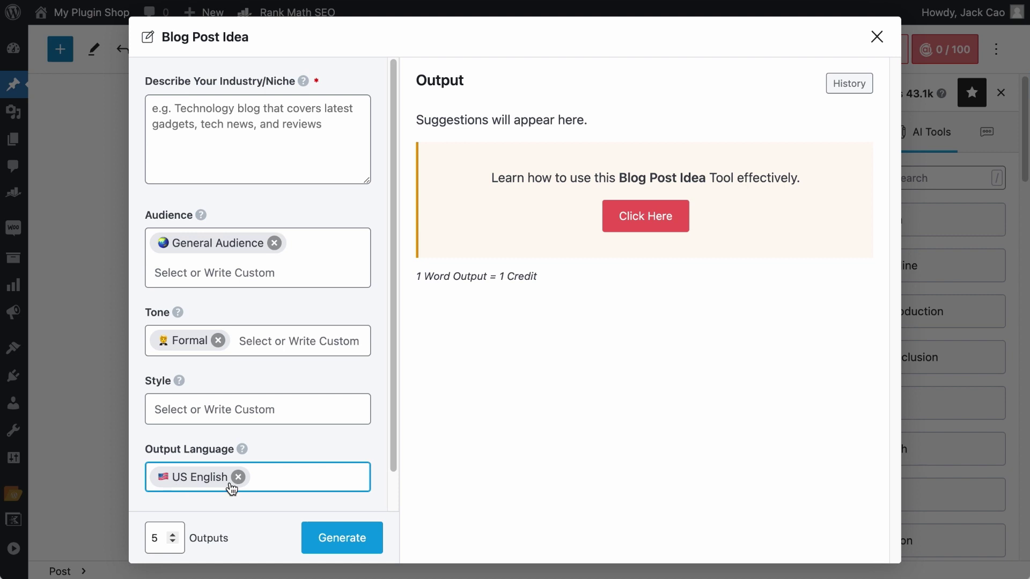
click(164, 360)
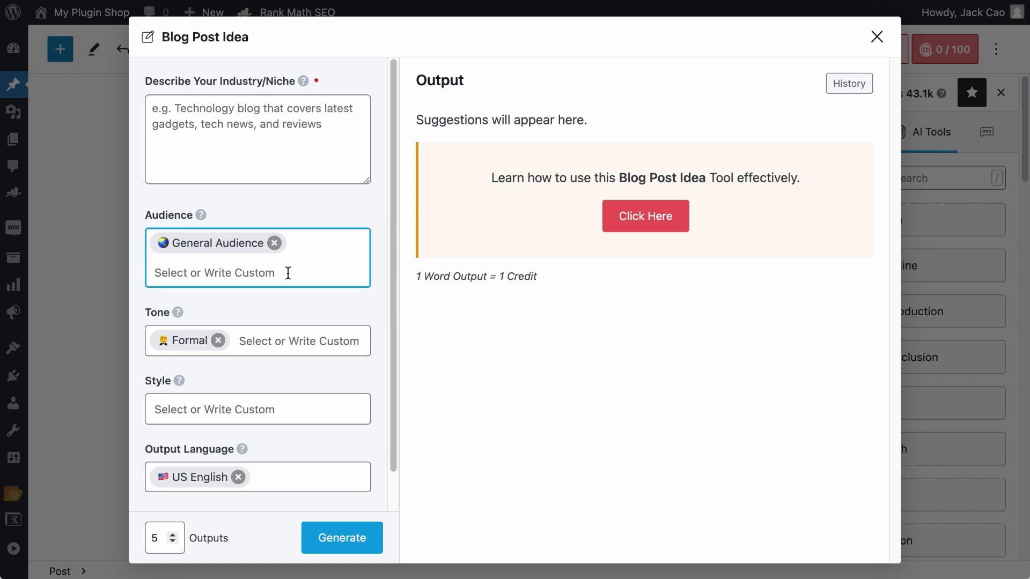
click(877, 36)
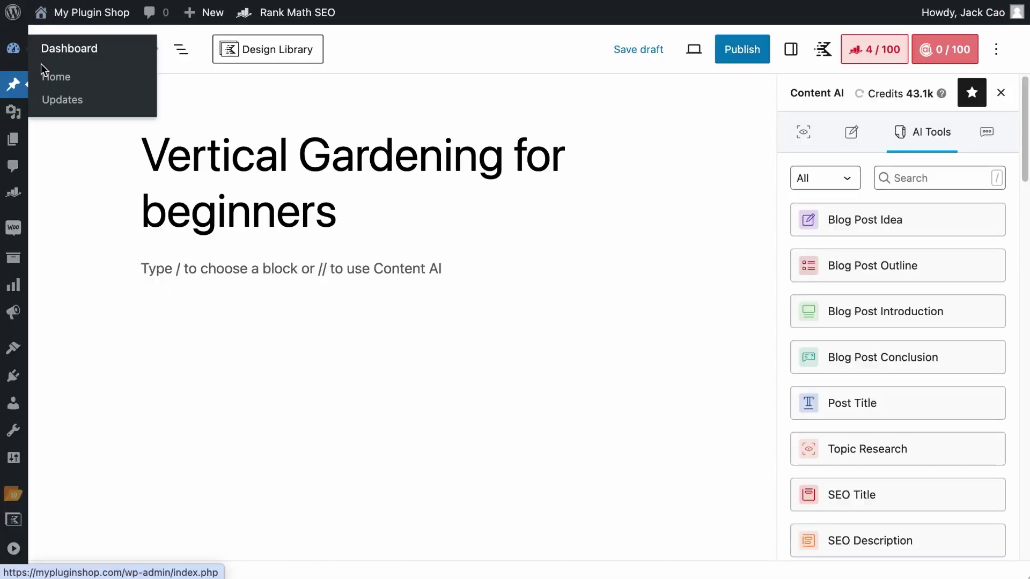
- Leave the unsaved post and open the Content AI tab in Rank Math General Settings
click(42, 63)
click(792, 228)
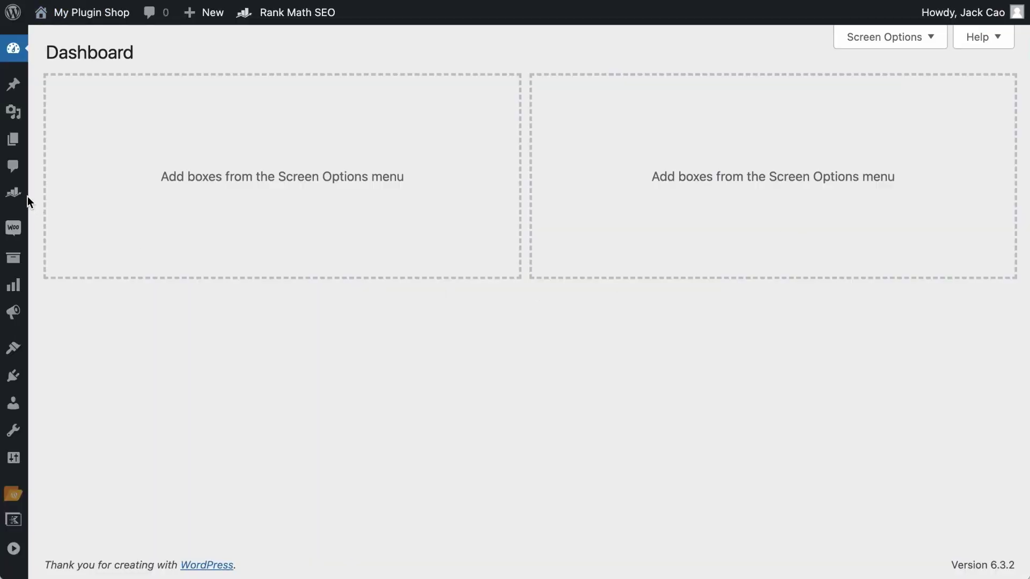
mouse_move(26, 194)
click(101, 283)
scroll(200, 408, down, 3)
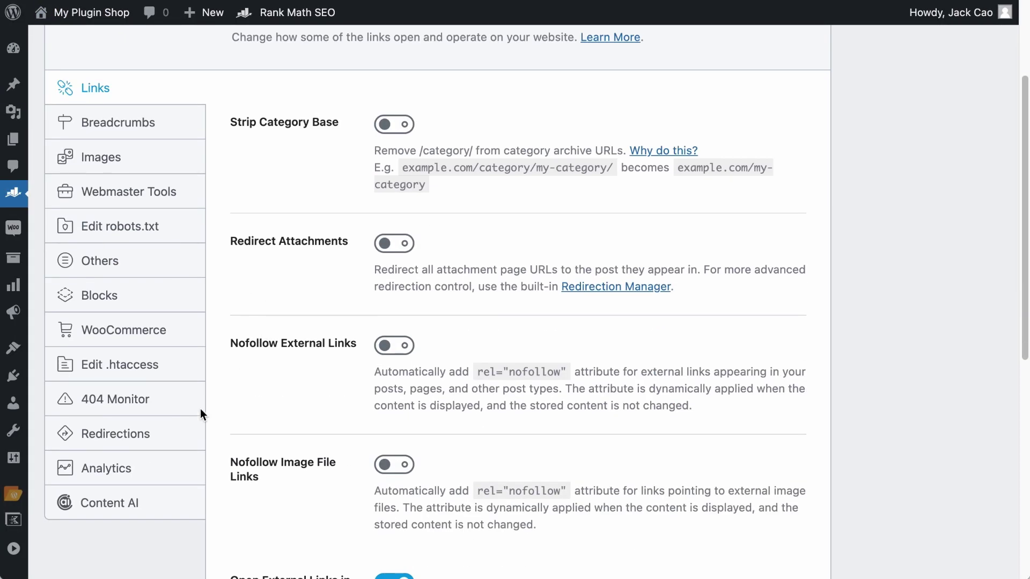
click(152, 500)
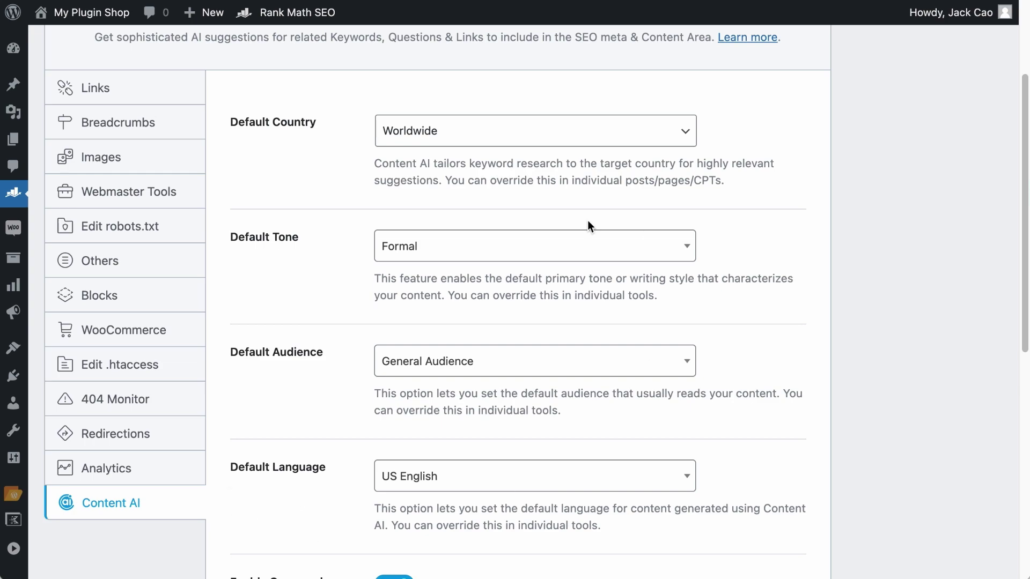
scroll(743, 489, down, 9)
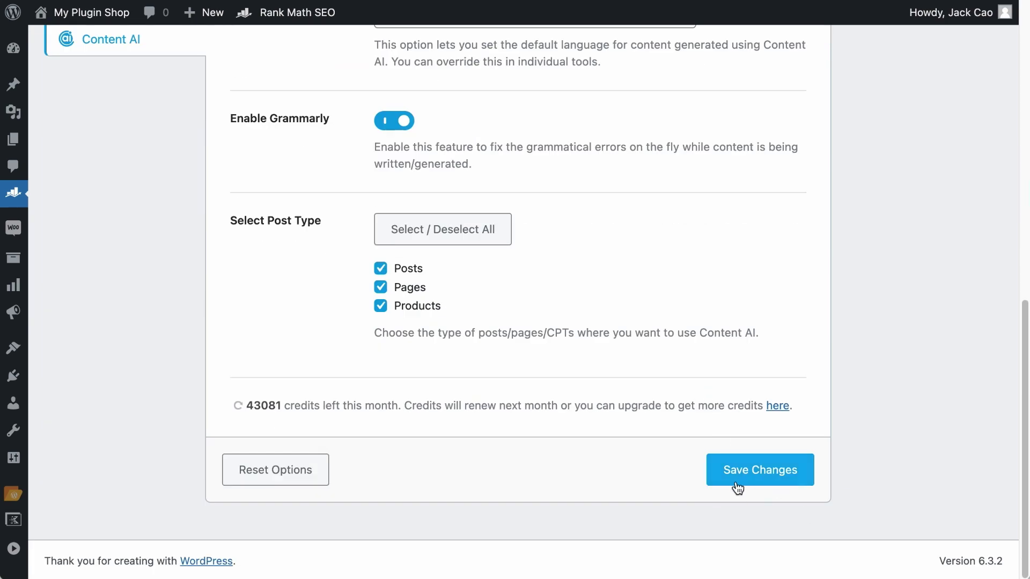